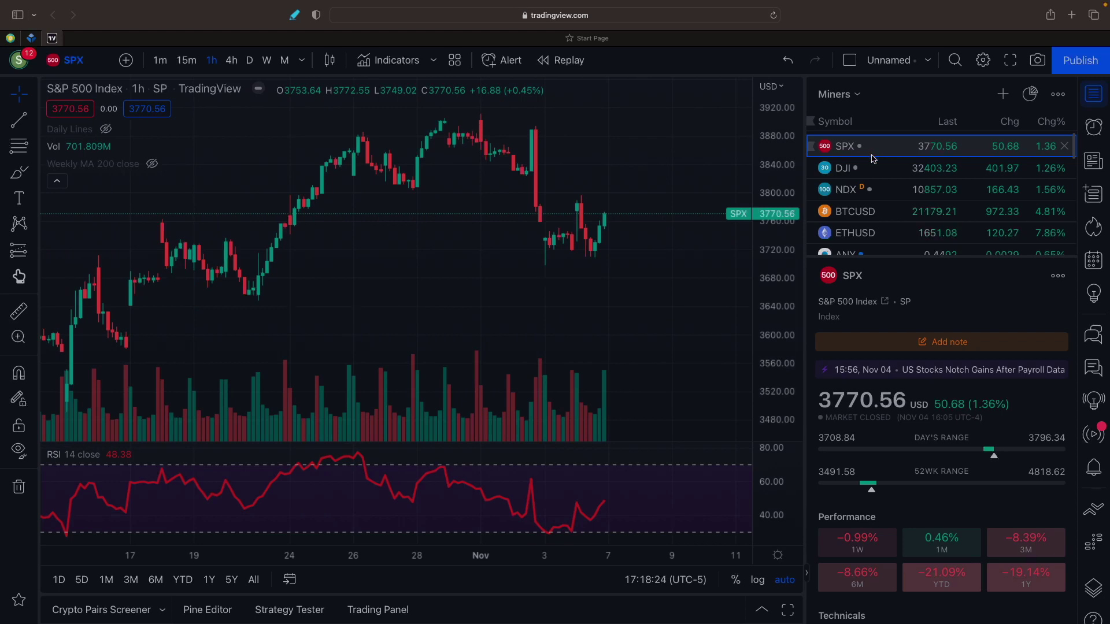
{"action": "left_click", "coordinate": [882, 213]}
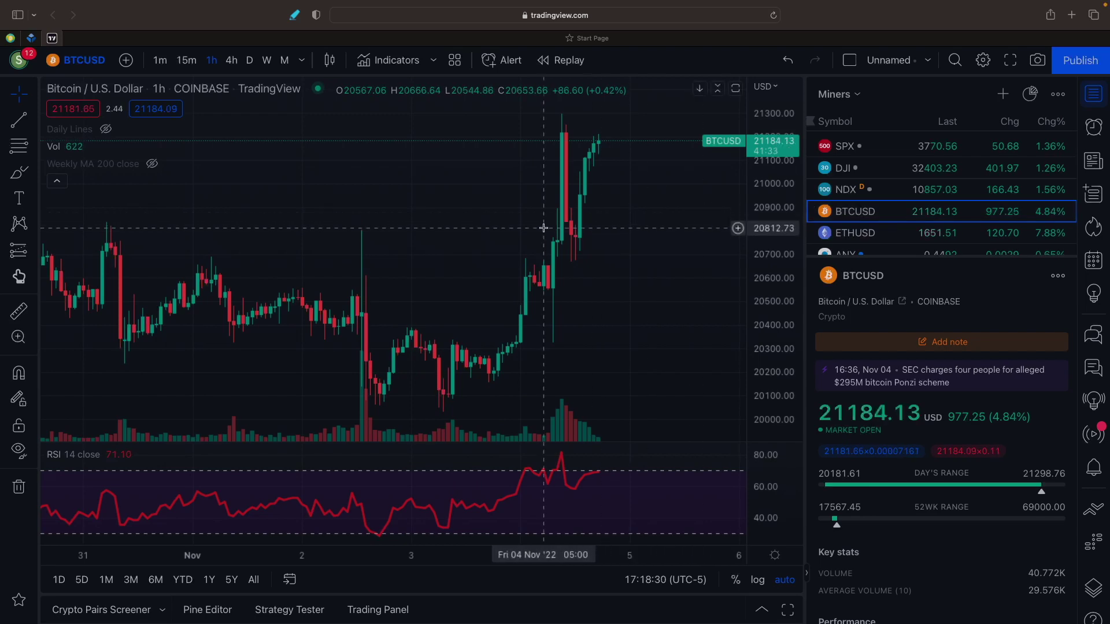
{"action": "scroll", "coordinate": [503, 278], "scroll_direction": "down", "scroll_amount": 2}
{"action": "left_click", "coordinate": [250, 61]}
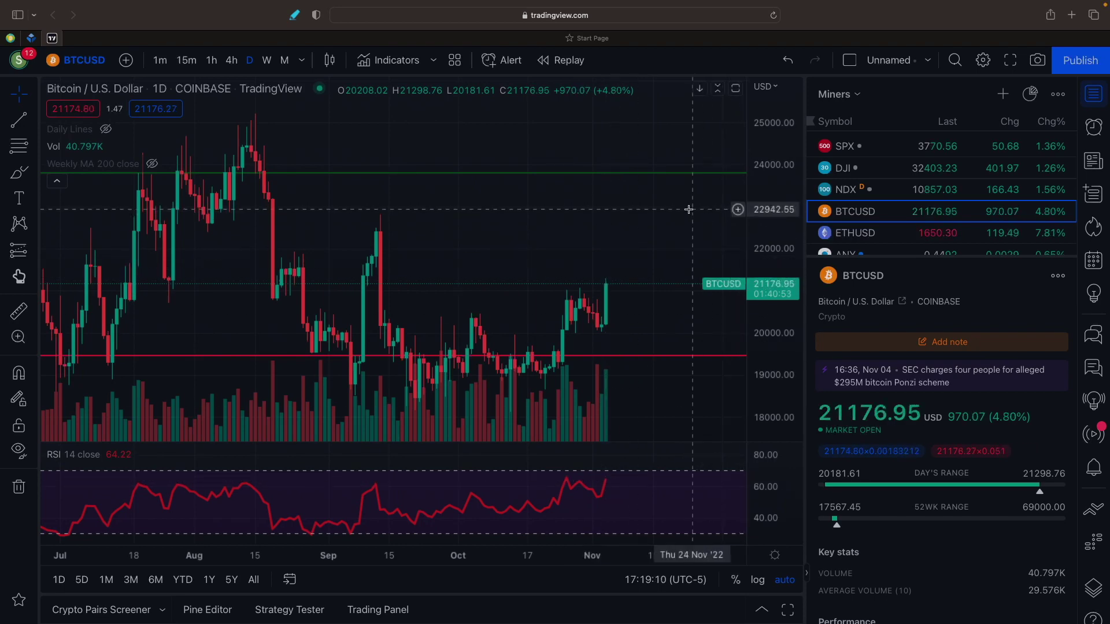
{"action": "left_click", "coordinate": [231, 60]}
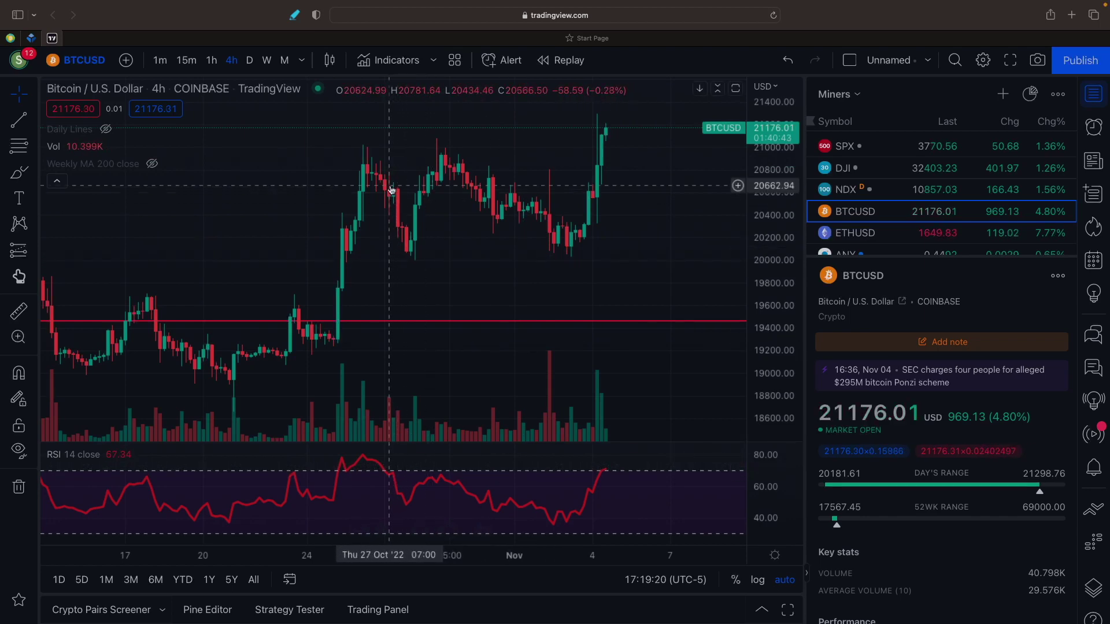
{"action": "left_click", "coordinate": [211, 60]}
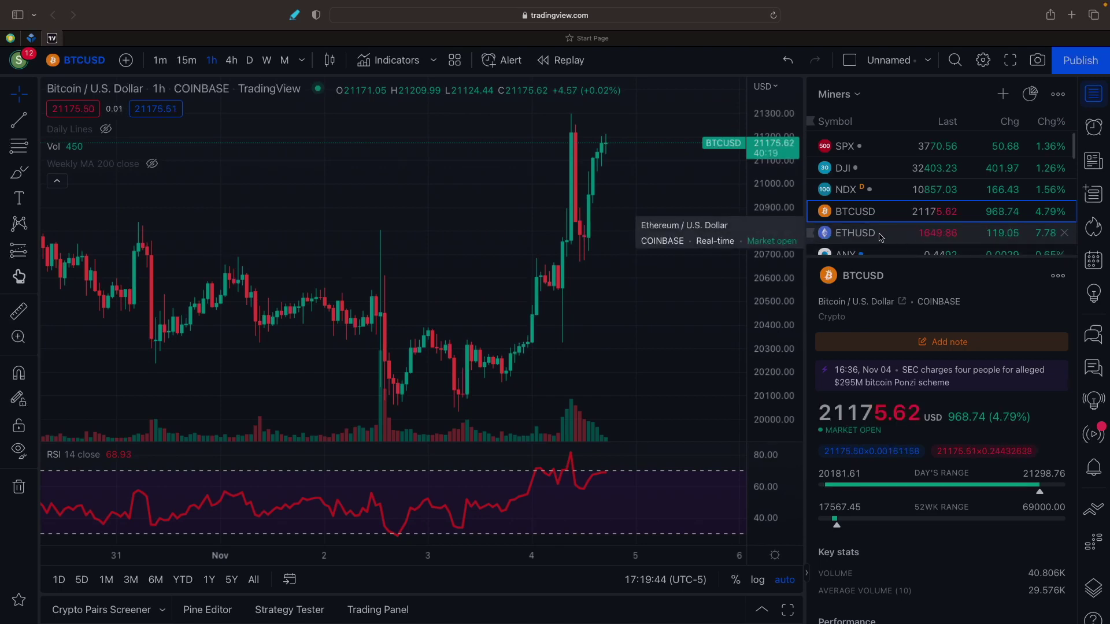
Step: Move down the Miners watchlist to Sphere 3D (ANY) and show its chart with daily candles
{"action": "scroll", "coordinate": [826, 234], "scroll_direction": "down", "scroll_amount": 1}
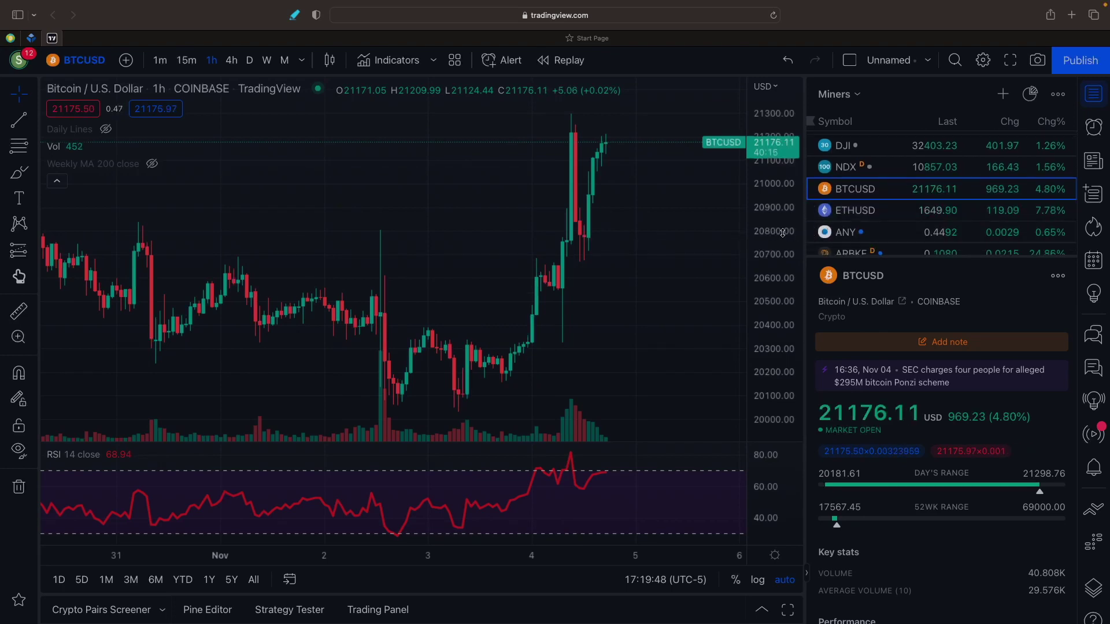
{"action": "key", "text": "Down"}
{"action": "key", "text": "Down"}
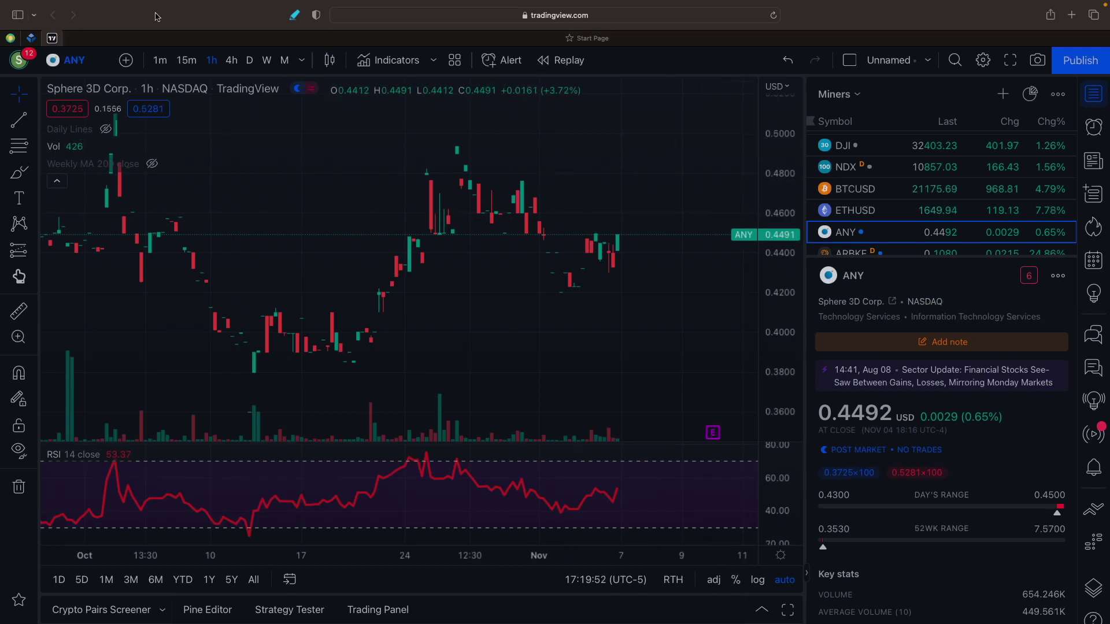
{"action": "left_click", "coordinate": [251, 62]}
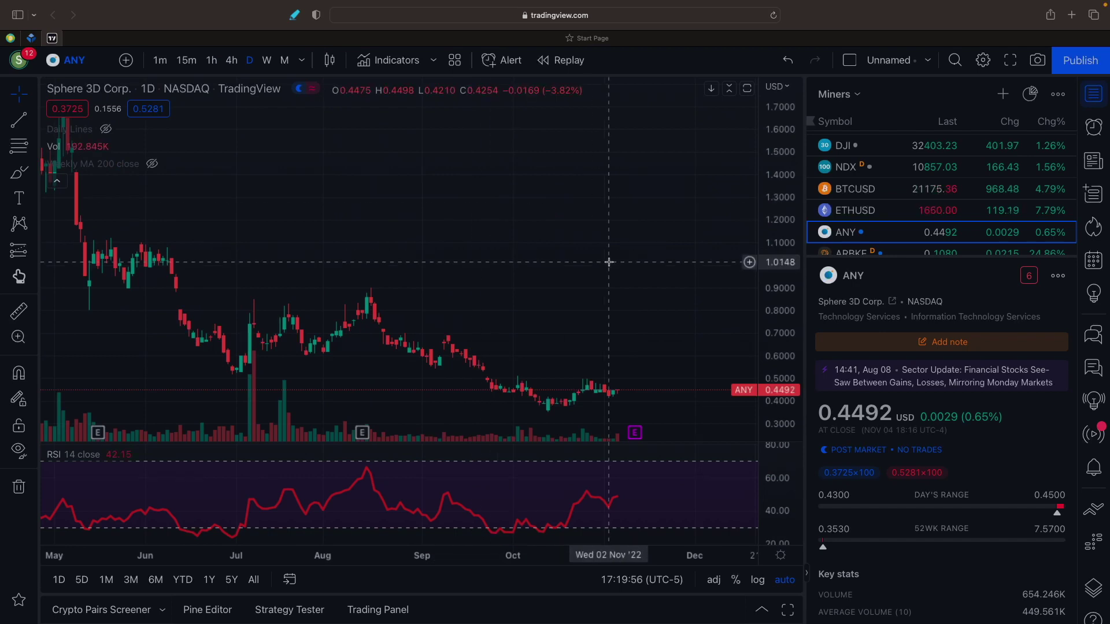
Step: Step through Argo, Bit Digital, Bitfarms, CleanSpark, Core Scientific, Digihost, DMG and Greenidge to HIVE
{"action": "key", "text": "Down"}
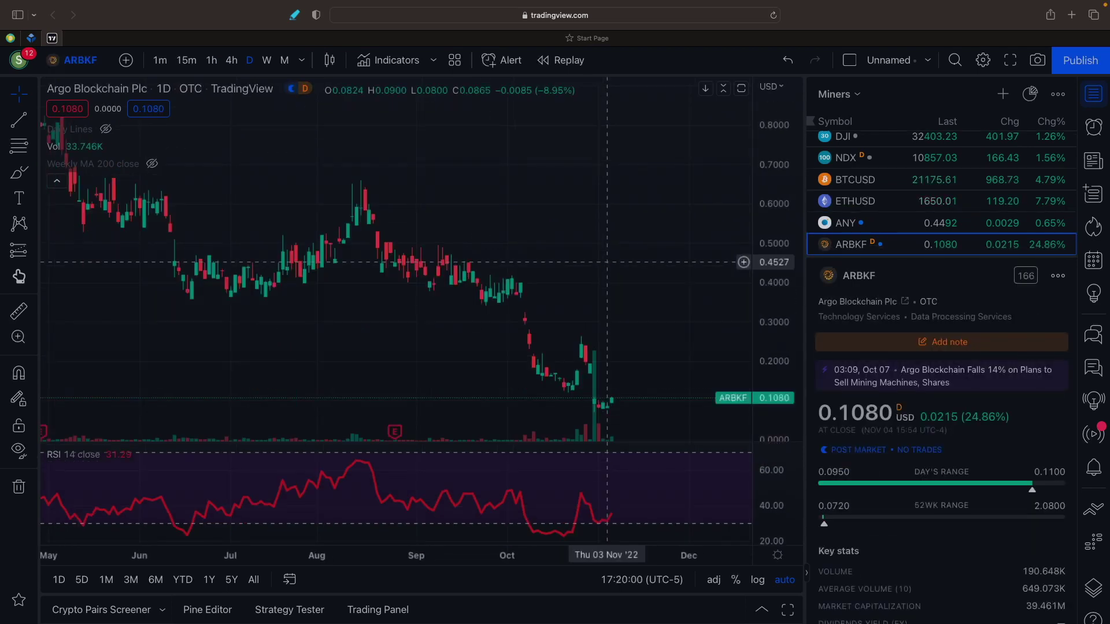
{"action": "key", "text": "Down"}
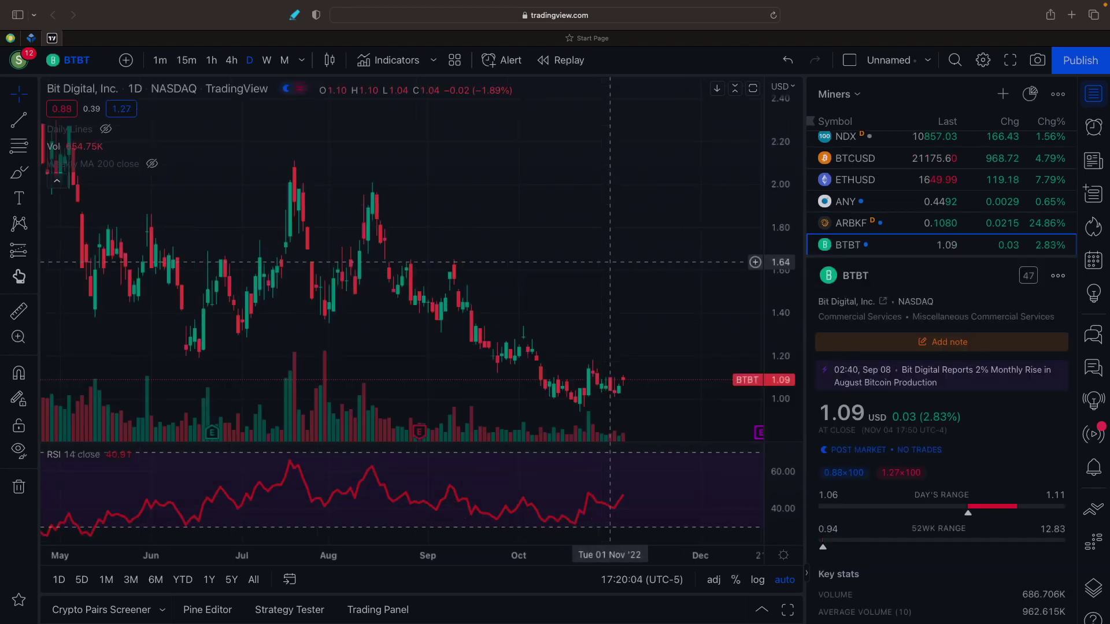
{"action": "key", "text": "Down"}
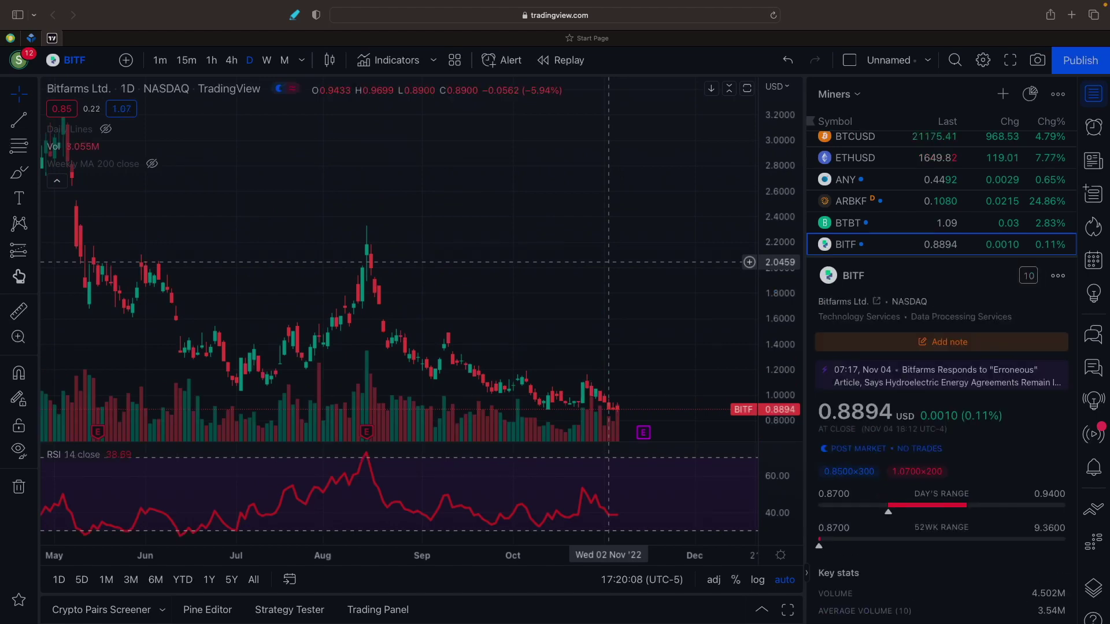
{"action": "key", "text": "Down"}
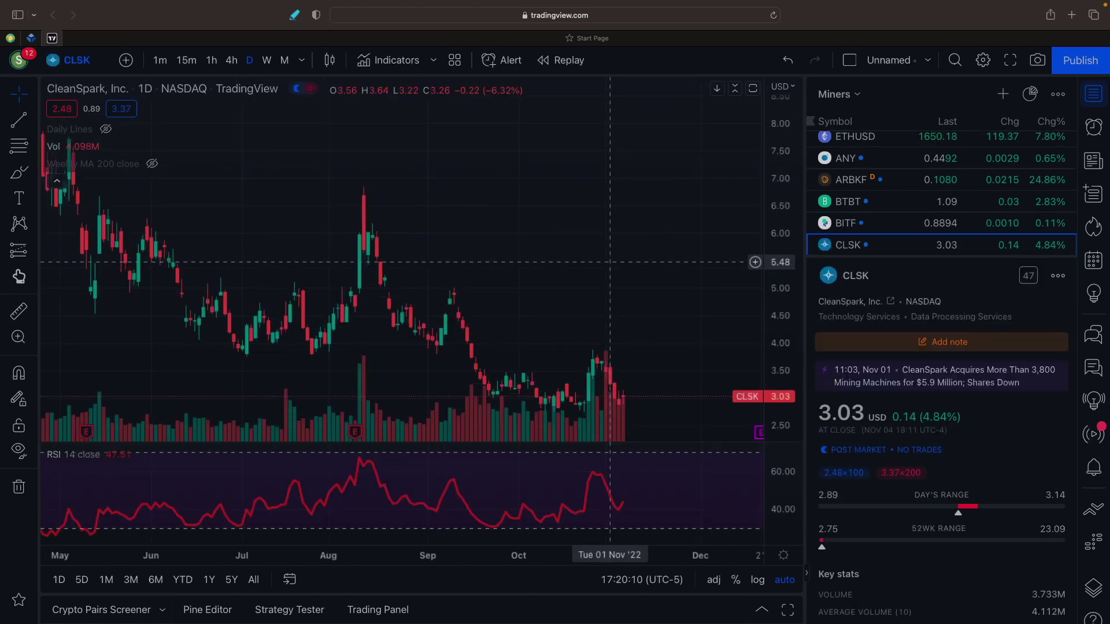
{"action": "key", "text": "Down"}
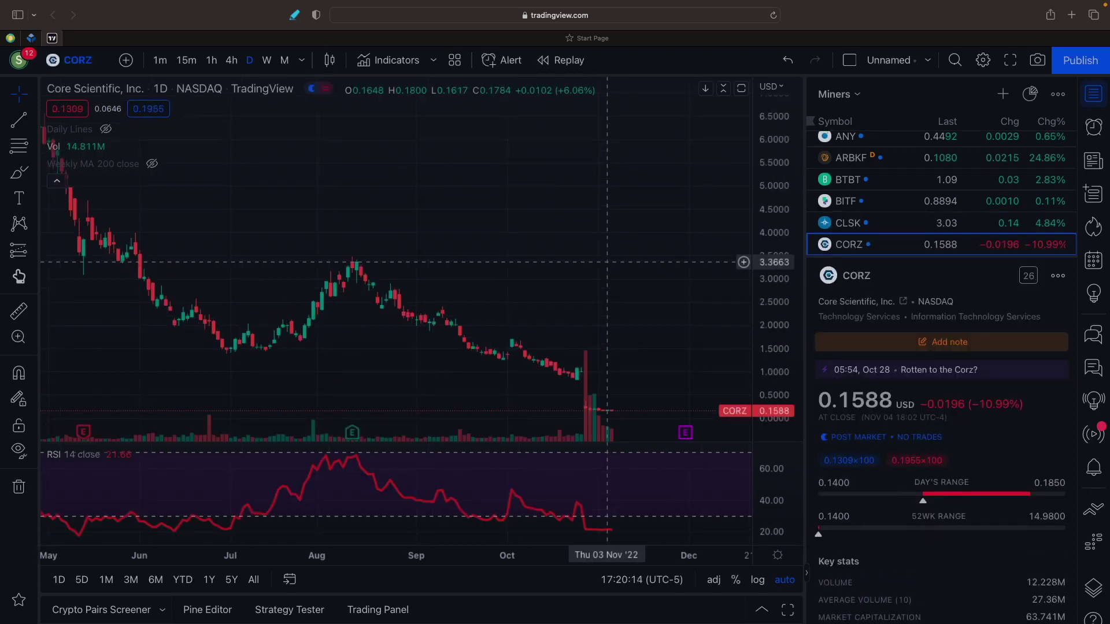
{"action": "key", "text": "Down"}
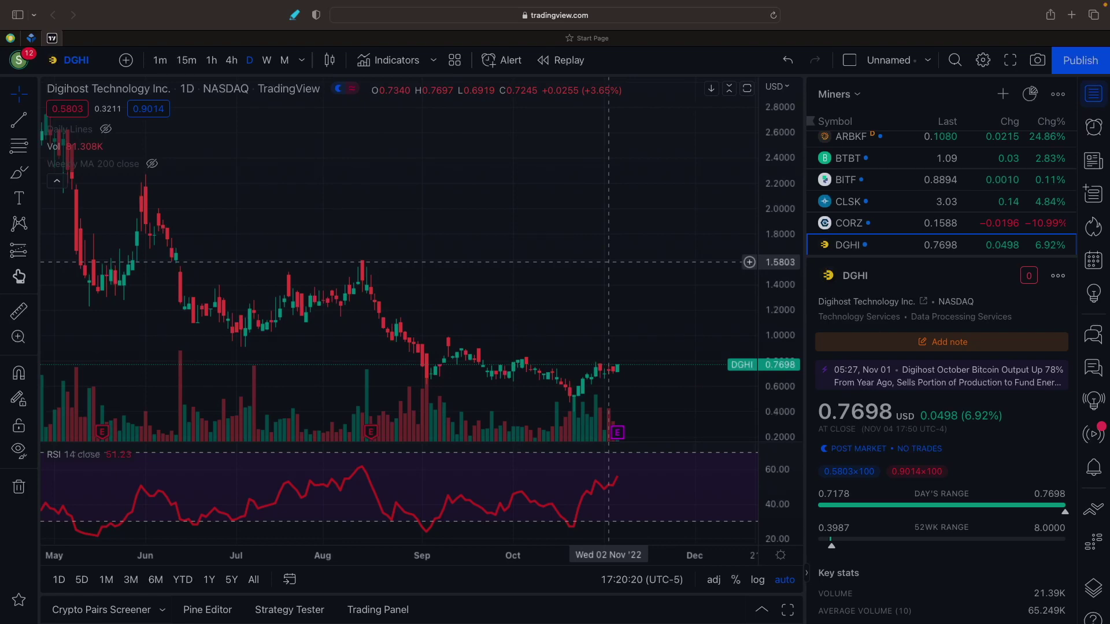
{"action": "key", "text": "Down"}
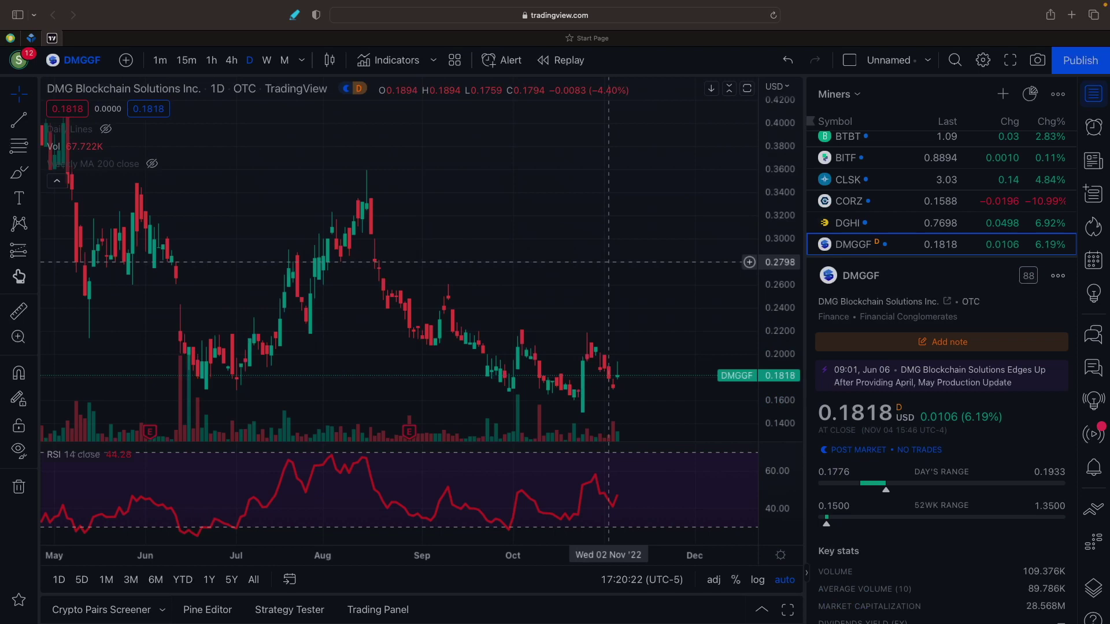
{"action": "key", "text": "Down"}
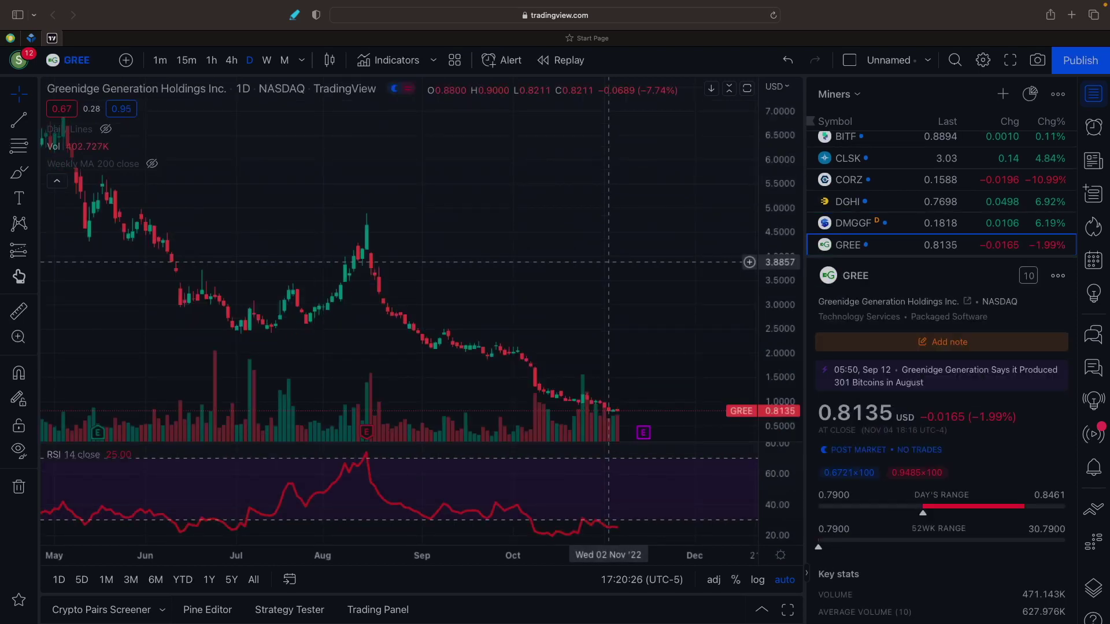
{"action": "key", "text": "Down"}
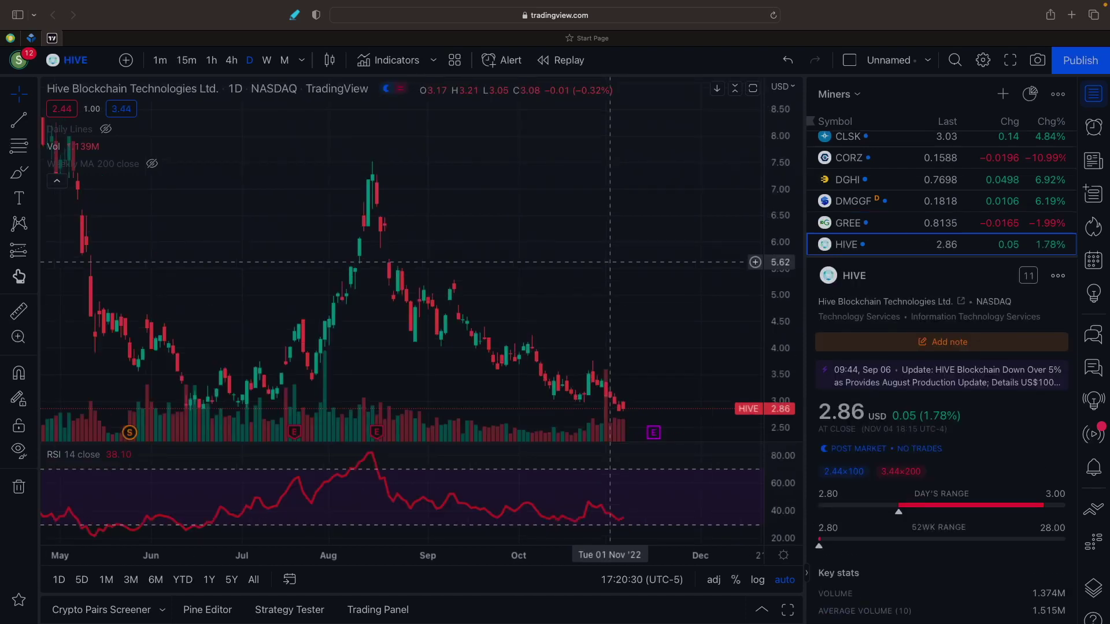
Step: Step down from Hut 8 through Iris, Marathon, Mawson, Riot and Soluna to Stronghold (SDIG)
{"action": "key", "text": "Down"}
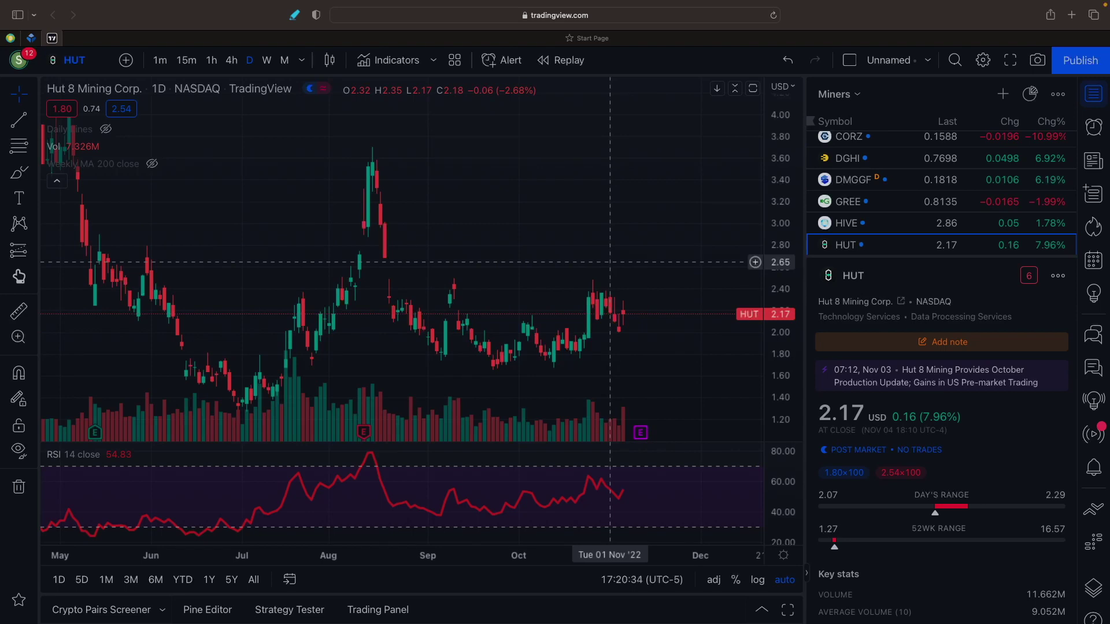
{"action": "key", "text": "Down"}
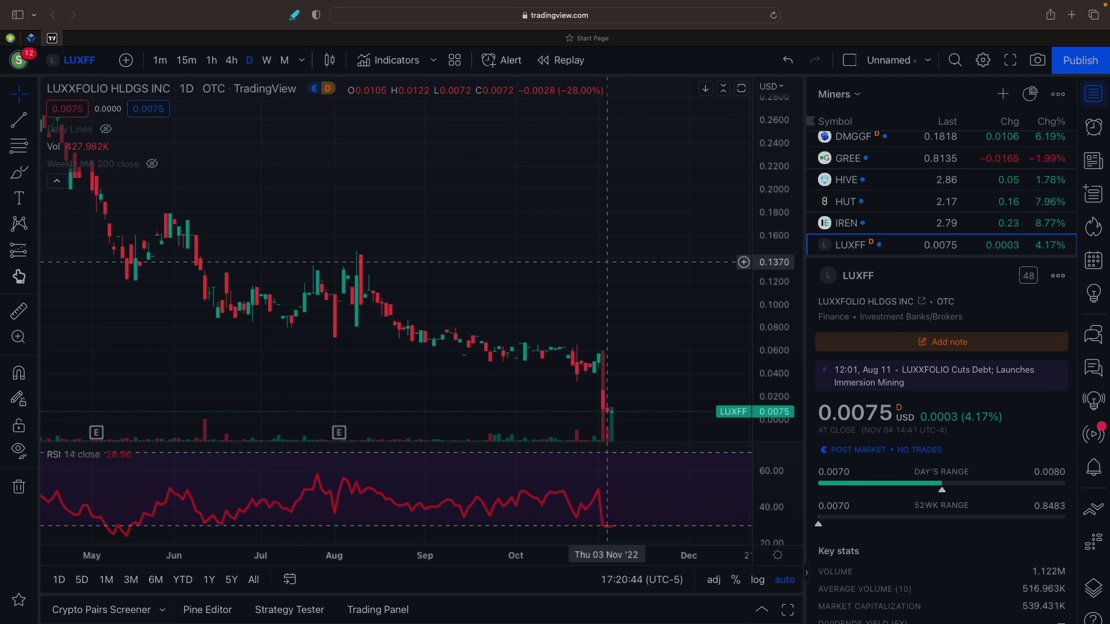
{"action": "key", "text": "Down"}
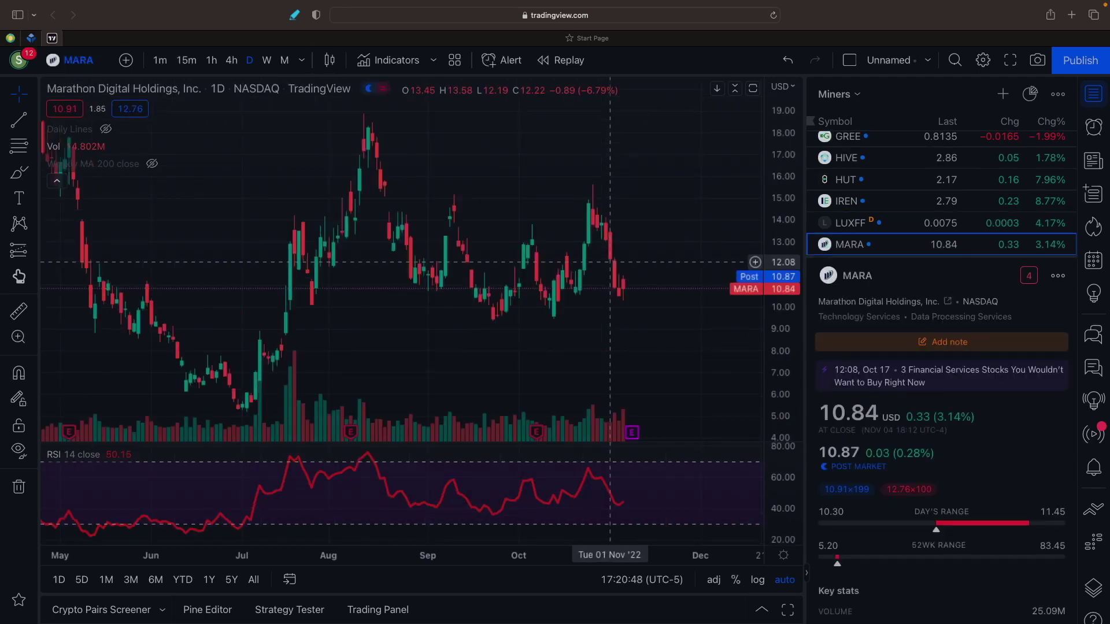
{"action": "key", "text": "Down"}
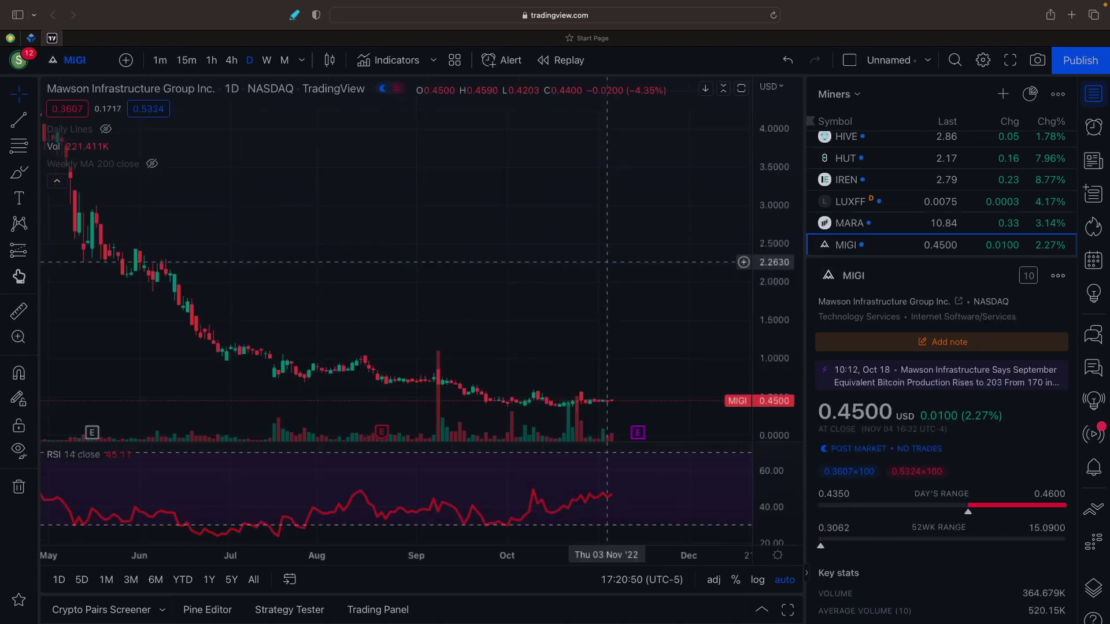
{"action": "key", "text": "Down"}
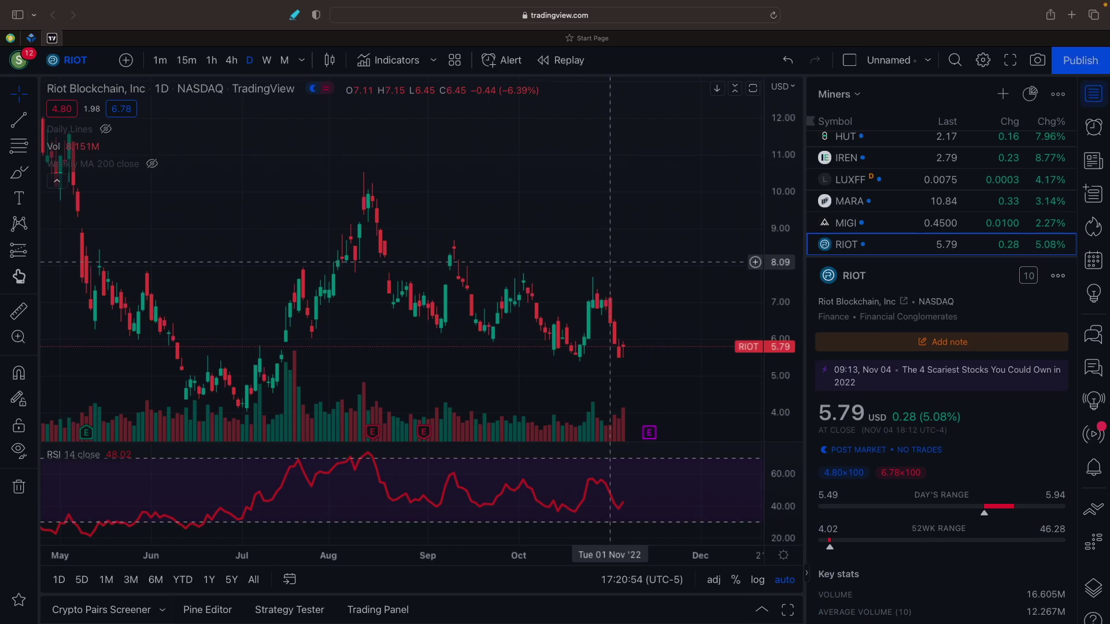
{"action": "key", "text": "Down"}
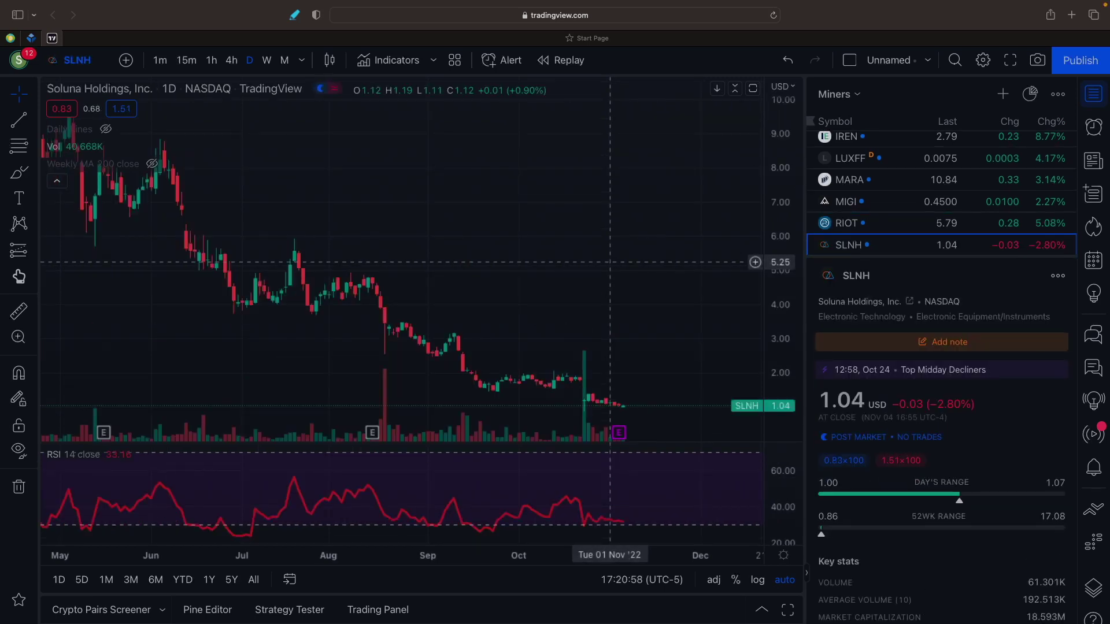
{"action": "key", "text": "Down"}
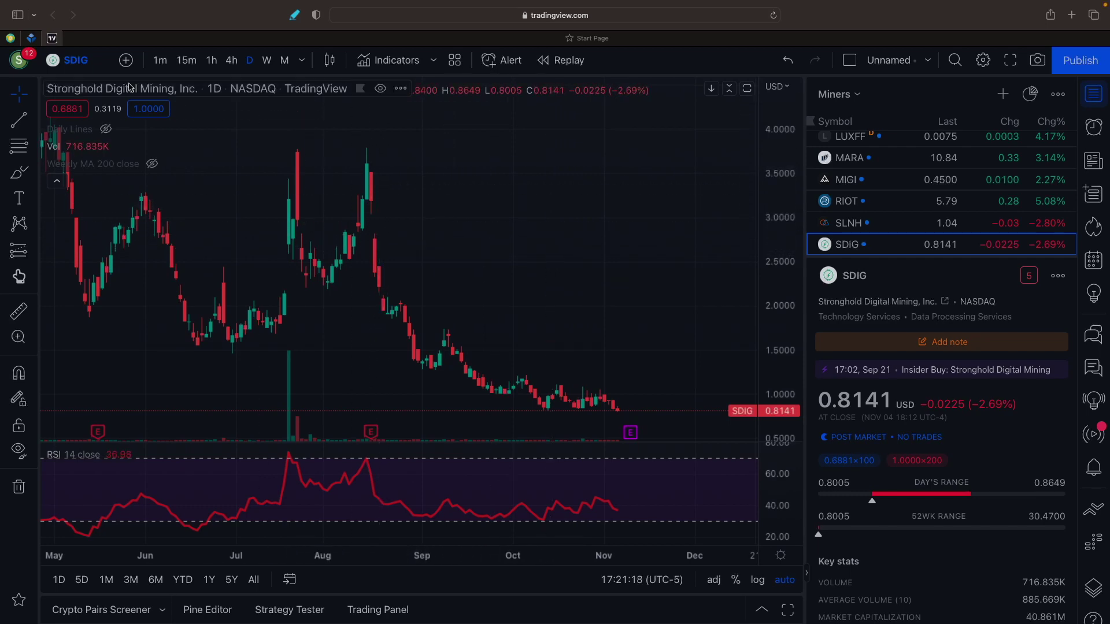
Step: On the Blockchain.com Total Hash Rate chart, change the hash-rate average from 1D to 7D
{"action": "left_click", "coordinate": [32, 38]}
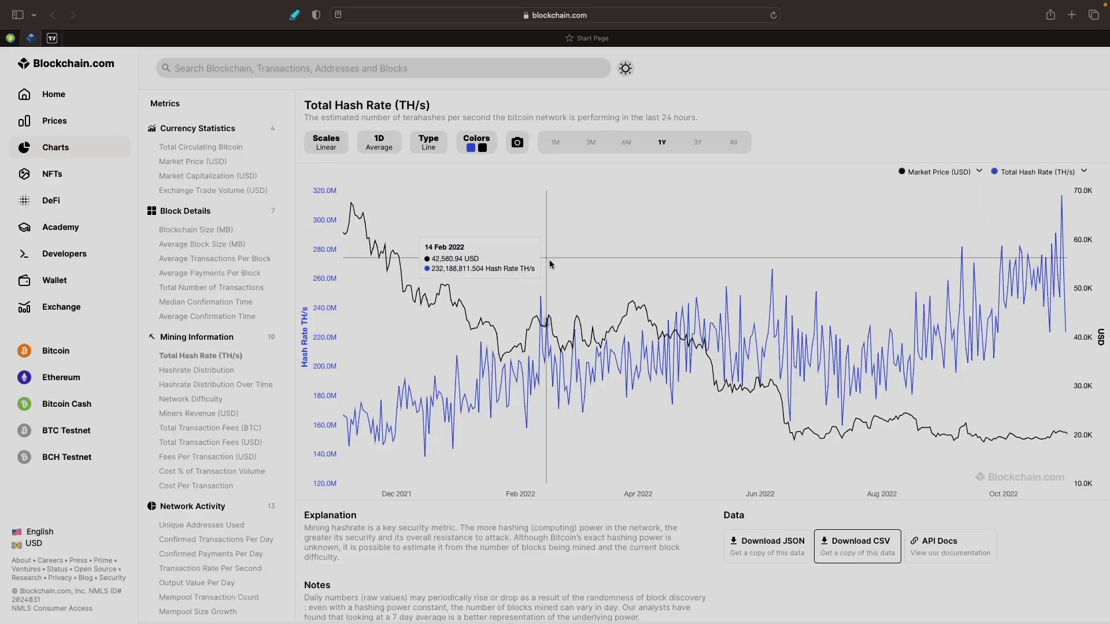
{"action": "left_click", "coordinate": [379, 145]}
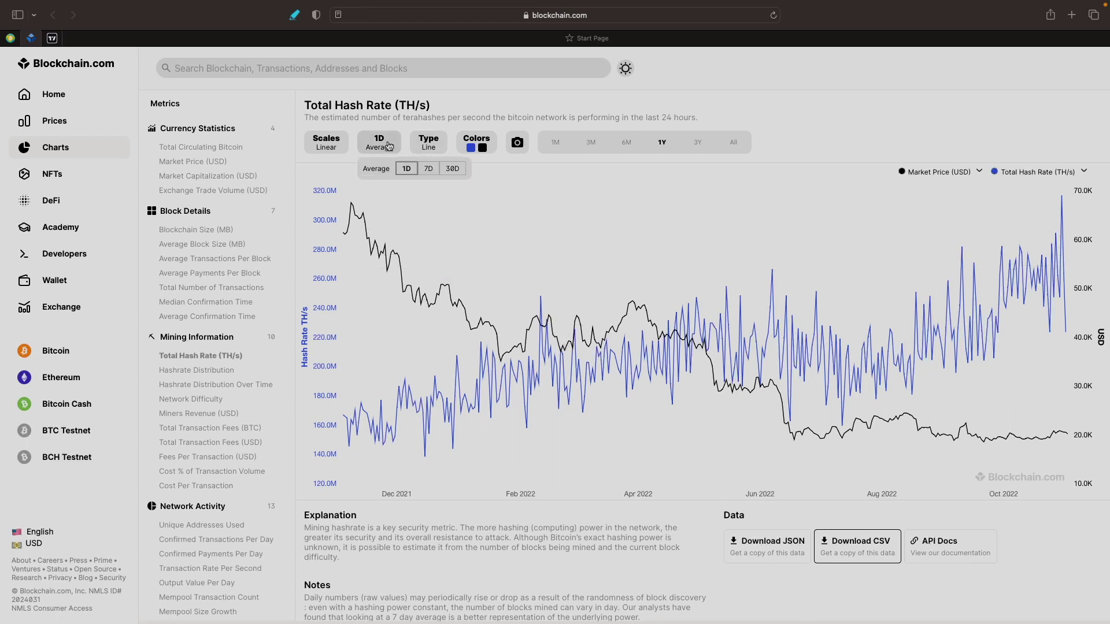
{"action": "left_click", "coordinate": [419, 170]}
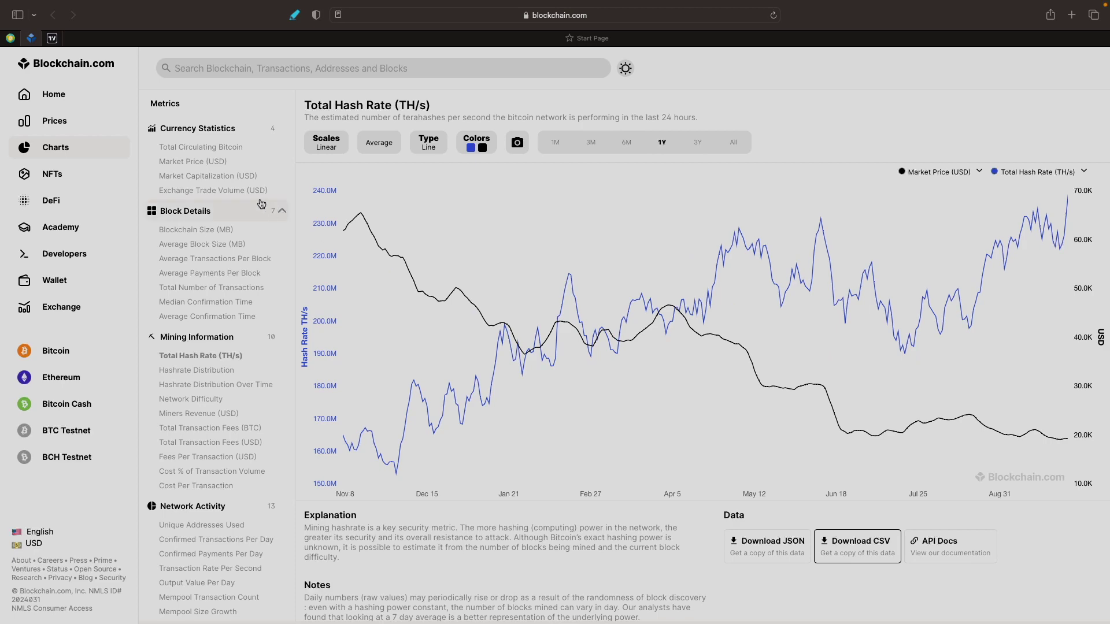
Step: Switch from Safari to the Numbers space showing the ASIC Miners Comparison ROI sheet
{"action": "key", "text": "ctrl+Right"}
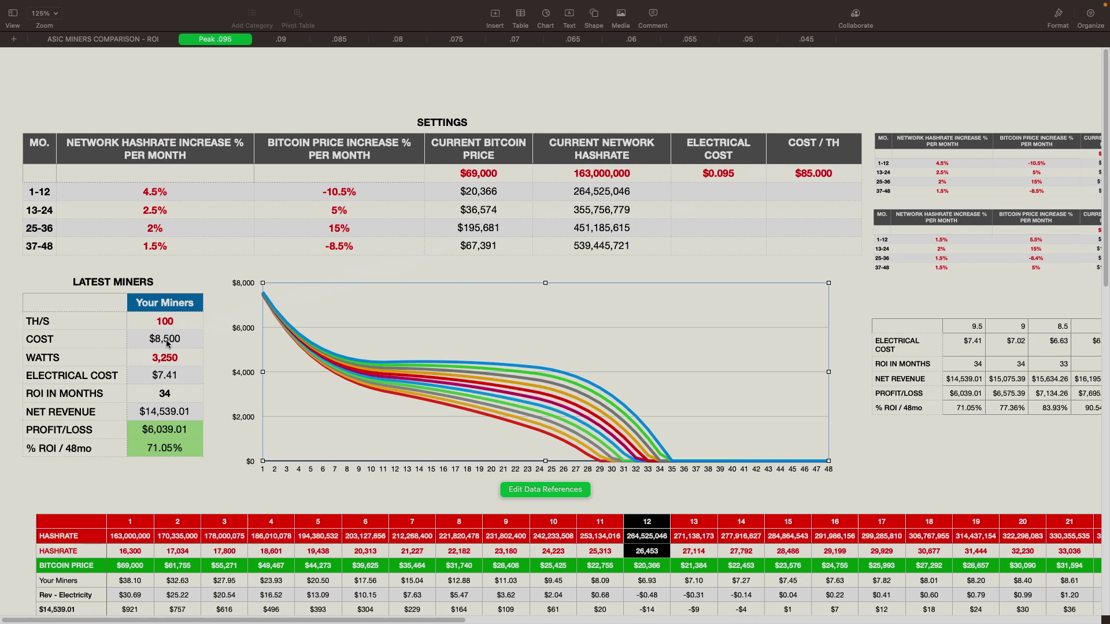
{"action": "left_click", "coordinate": [810, 175]}
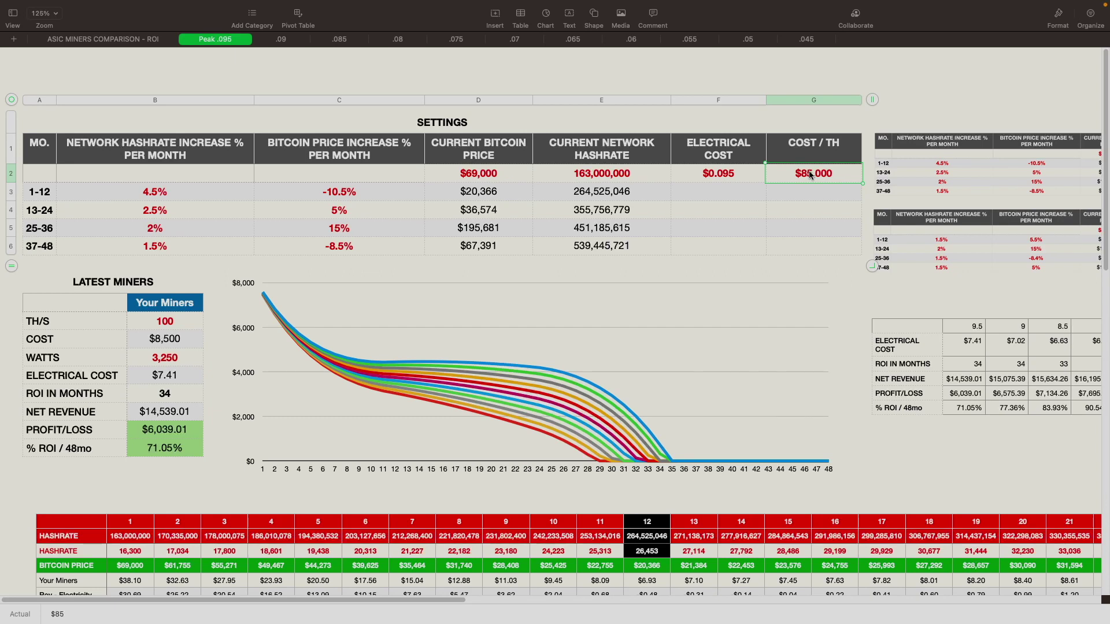
{"action": "type", "text": "100"}
{"action": "key", "text": "Return"}
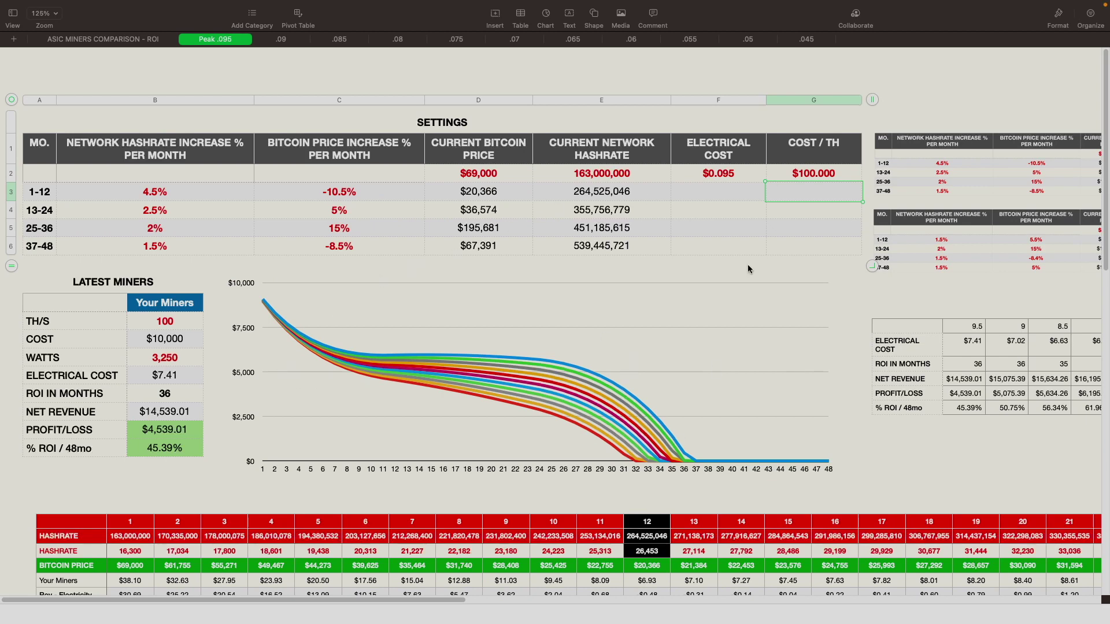
{"action": "left_click", "coordinate": [803, 176]}
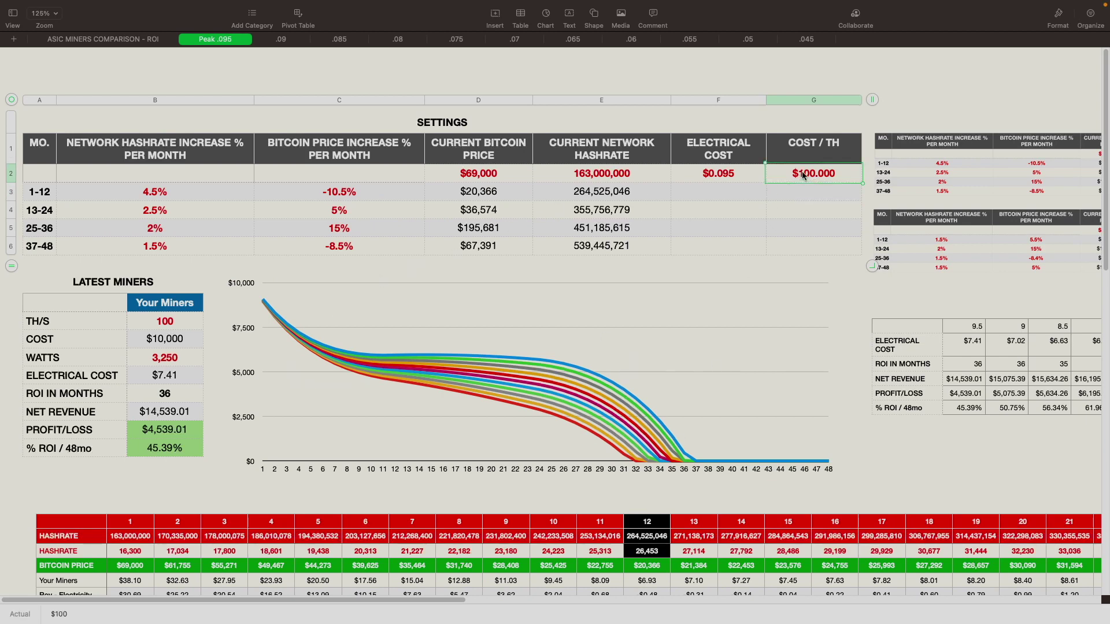
{"action": "type", "text": "85"}
{"action": "key", "text": "Return"}
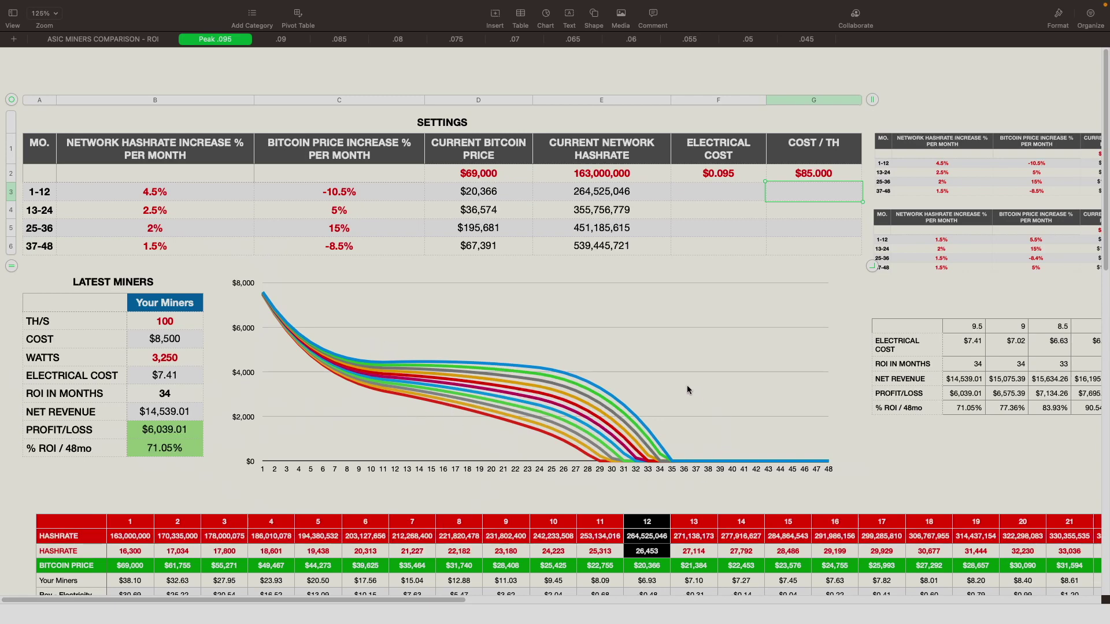
Step: Scroll right to review the peak-price payback chart and Table 1 ROI figures
{"action": "scroll", "coordinate": [613, 348], "scroll_direction": "right", "scroll_amount": 10}
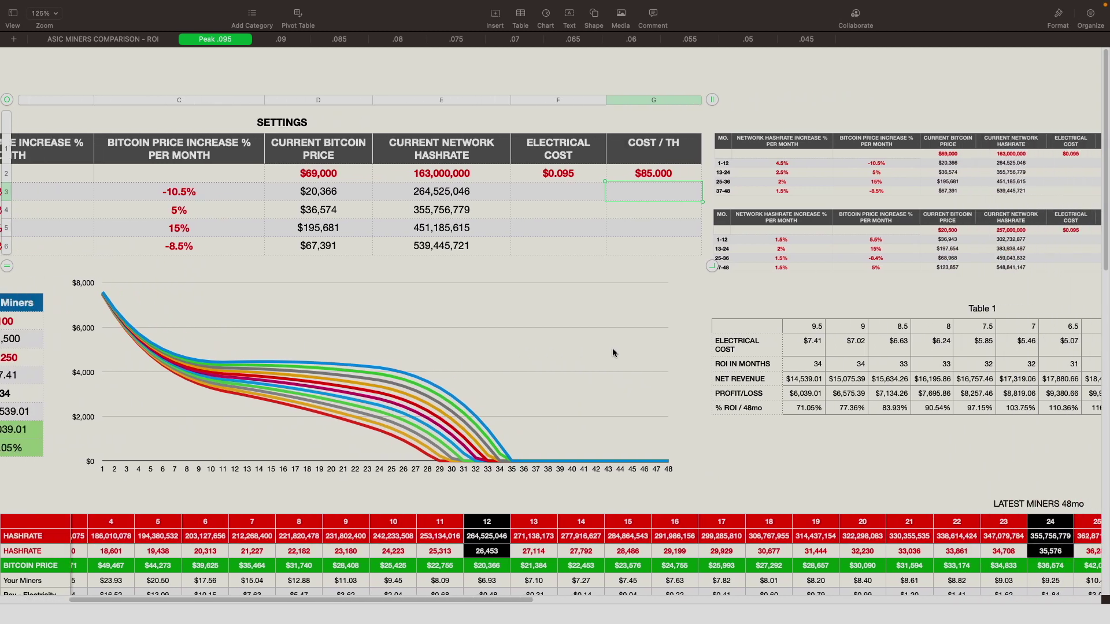
{"action": "scroll", "coordinate": [612, 349], "scroll_direction": "right", "scroll_amount": 1}
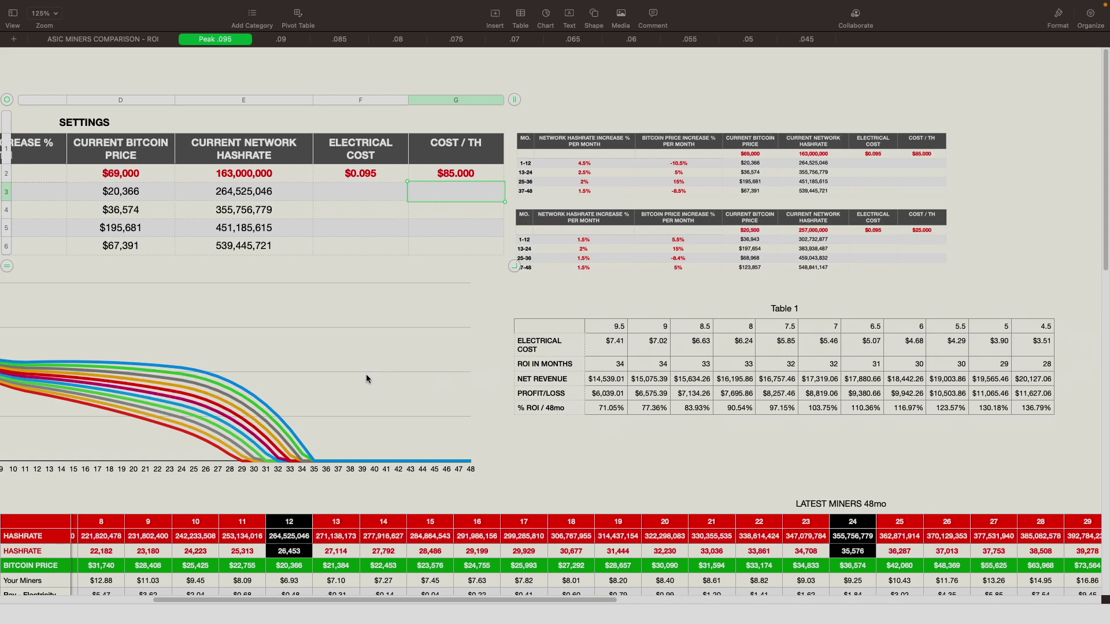
{"action": "scroll", "coordinate": [368, 381], "scroll_direction": "left", "scroll_amount": 3}
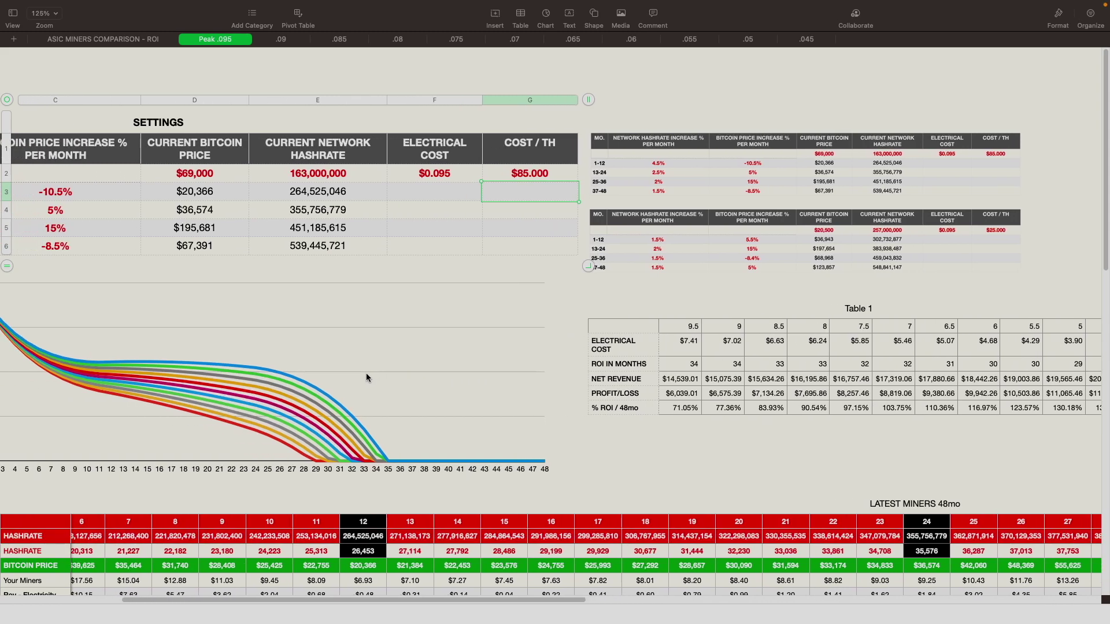
{"action": "scroll", "coordinate": [366, 377], "scroll_direction": "left", "scroll_amount": 2}
{"action": "scroll", "coordinate": [366, 377], "scroll_direction": "left", "scroll_amount": 6}
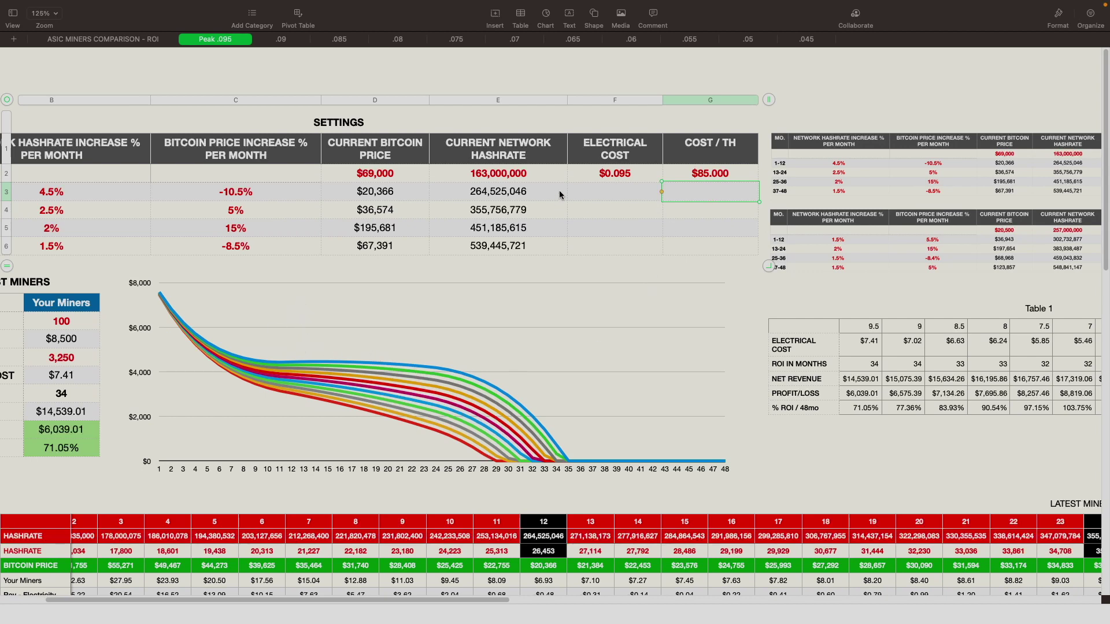
Step: Enter $20,500 bitcoin price, 257,000,000 network hashrate and $25 cost per TH in the settings row
{"action": "left_click", "coordinate": [385, 174]}
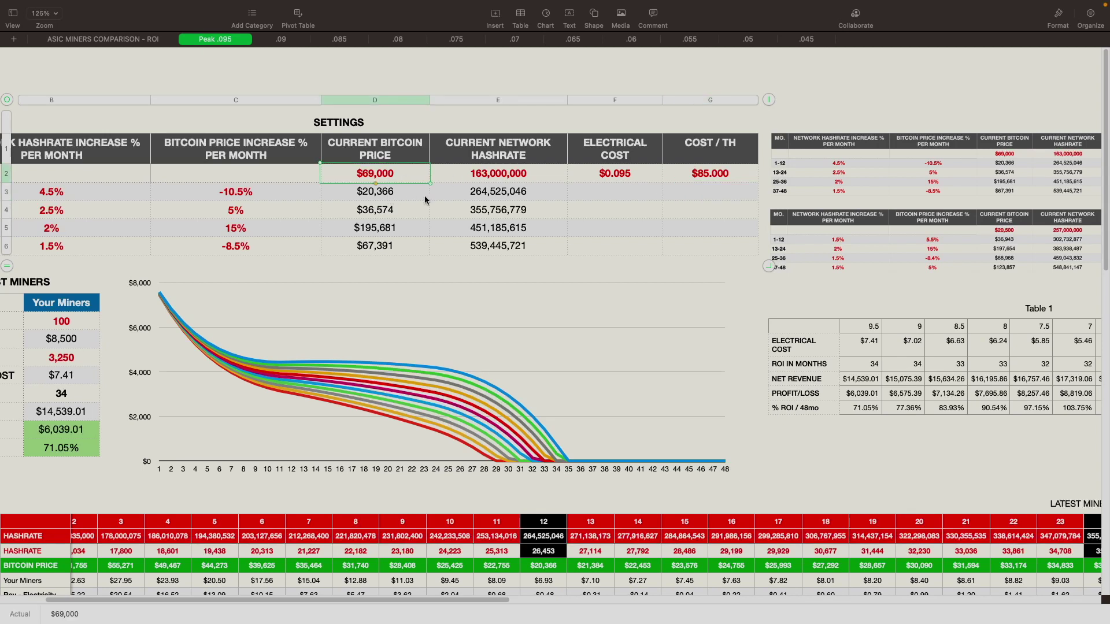
{"action": "type", "text": "20,"}
{"action": "type", "text": "500"}
{"action": "key", "text": "Tab"}
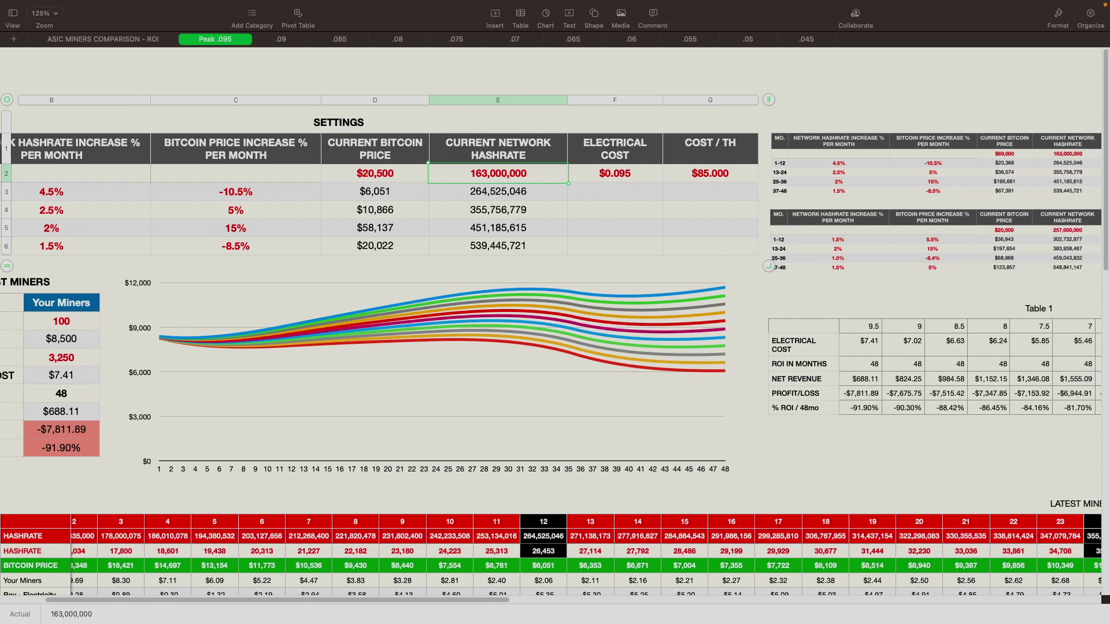
{"action": "type", "text": "257000000"}
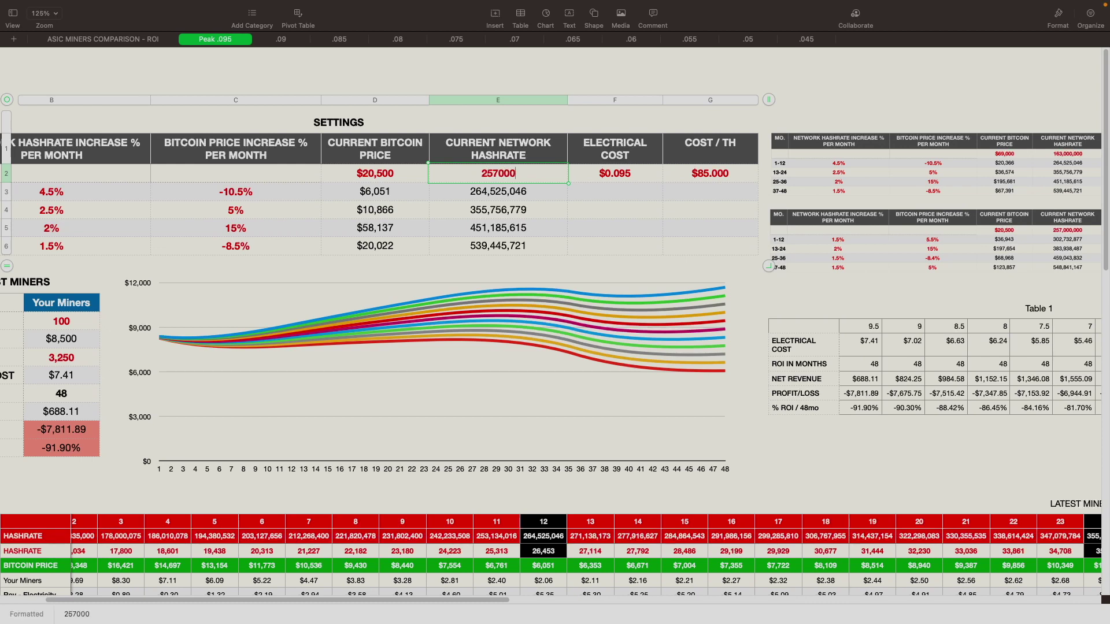
{"action": "key", "text": "Tab"}
{"action": "key", "text": "Tab"}
{"action": "type", "text": "25"}
{"action": "key", "text": "Return"}
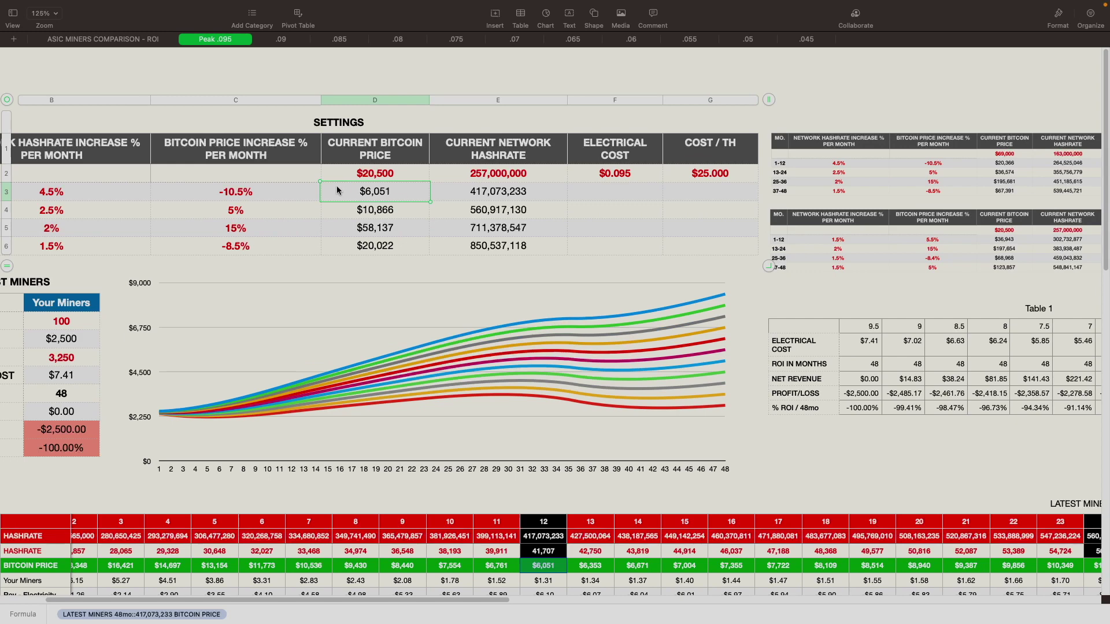
Step: Set Bitcoin price growth in C3:C6 to 5.5%, 15%, -8.4% and 5%
{"action": "scroll", "coordinate": [337, 189], "scroll_direction": "left", "scroll_amount": 2}
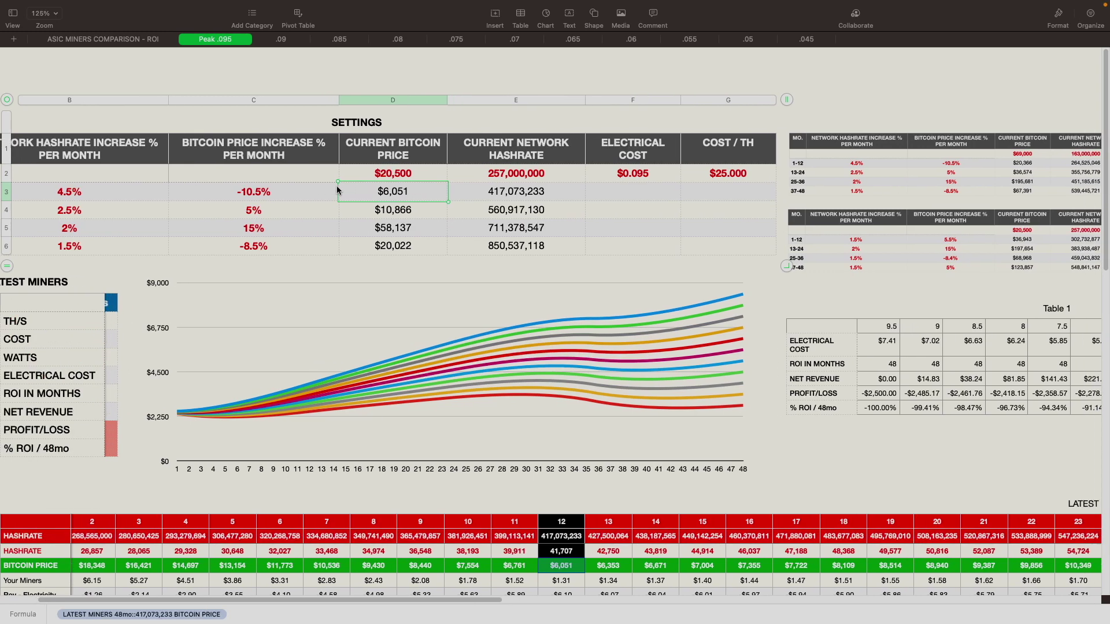
{"action": "scroll", "coordinate": [337, 189], "scroll_direction": "right", "scroll_amount": 1}
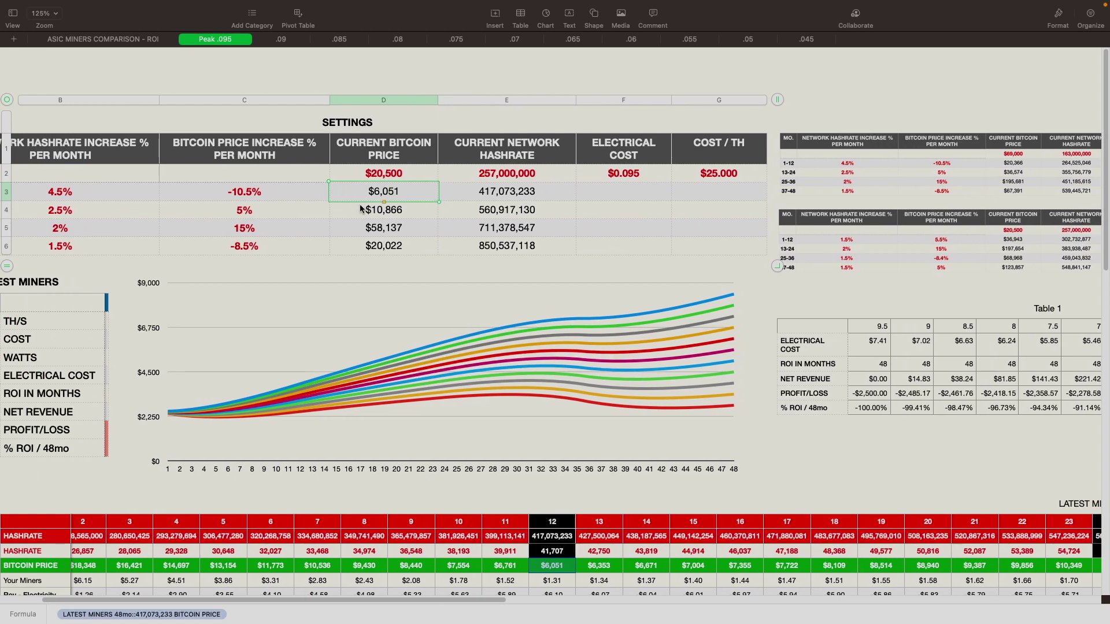
{"action": "left_click", "coordinate": [274, 194]}
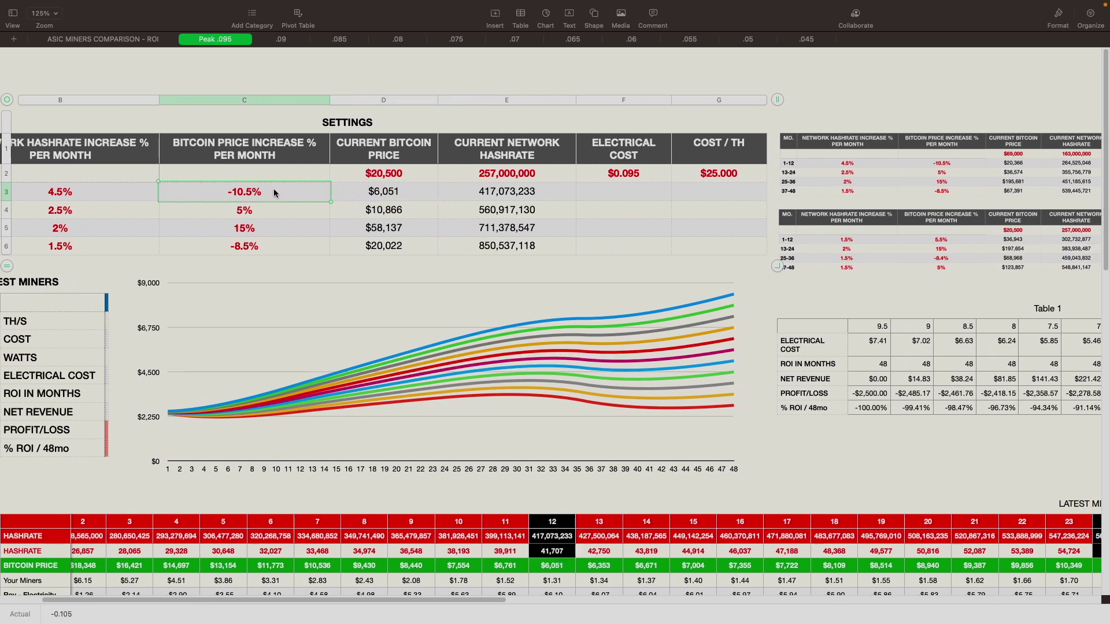
{"action": "type", "text": "5.5"}
{"action": "key", "text": "Return"}
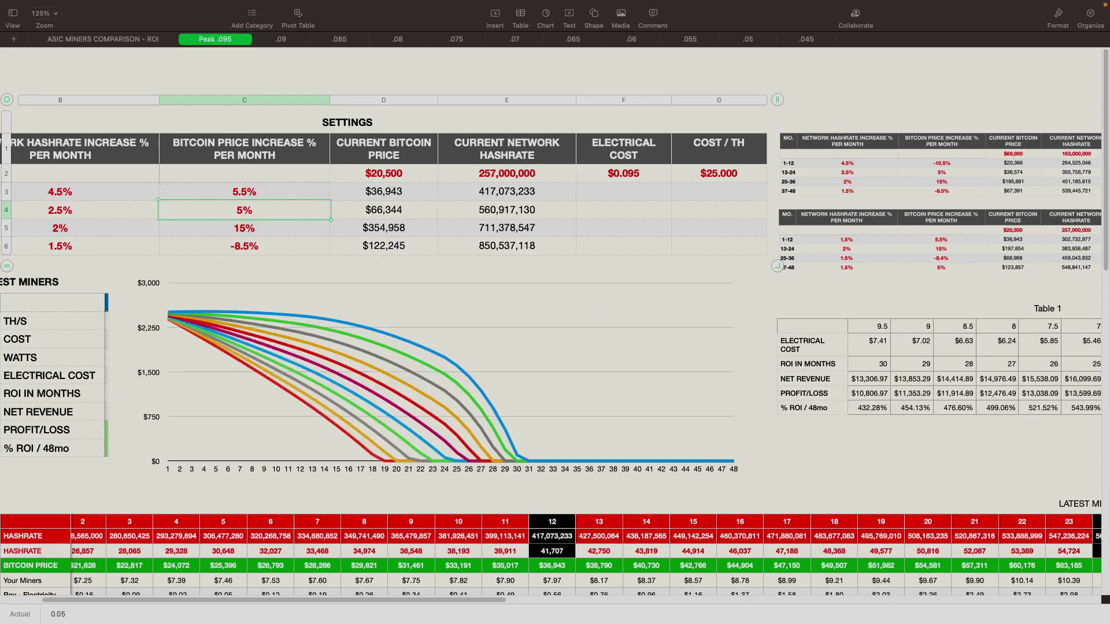
{"action": "type", "text": "15"}
{"action": "key", "text": "Return"}
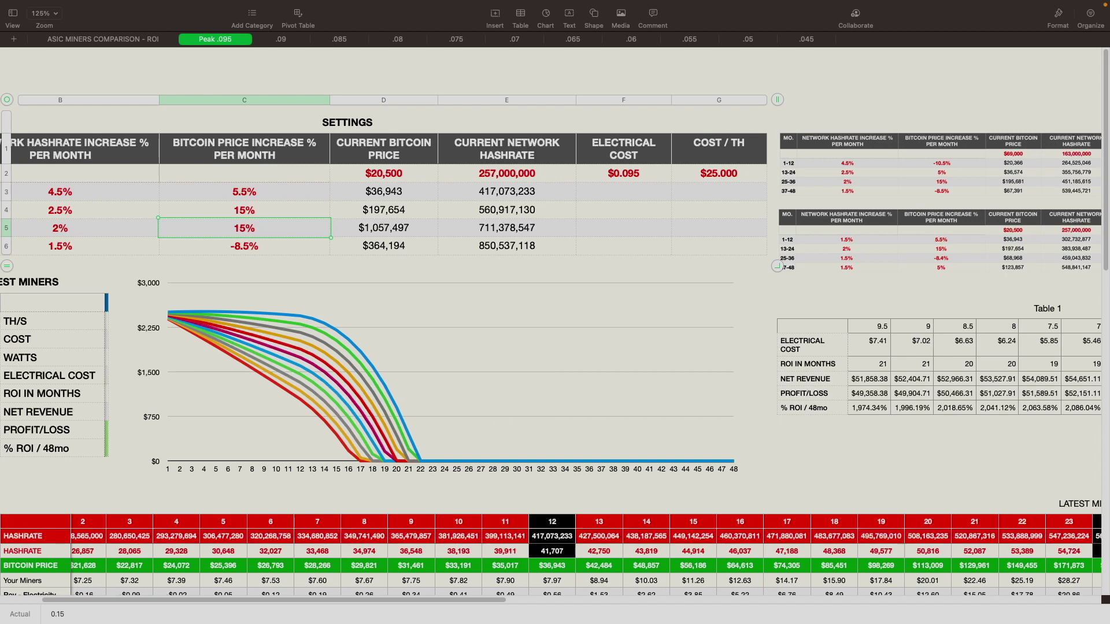
{"action": "type", "text": "-84"}
{"action": "key", "text": "BackSpace"}
{"action": "key", "text": "BackSpace"}
{"action": "type", "text": "8.4"}
{"action": "key", "text": "Return"}
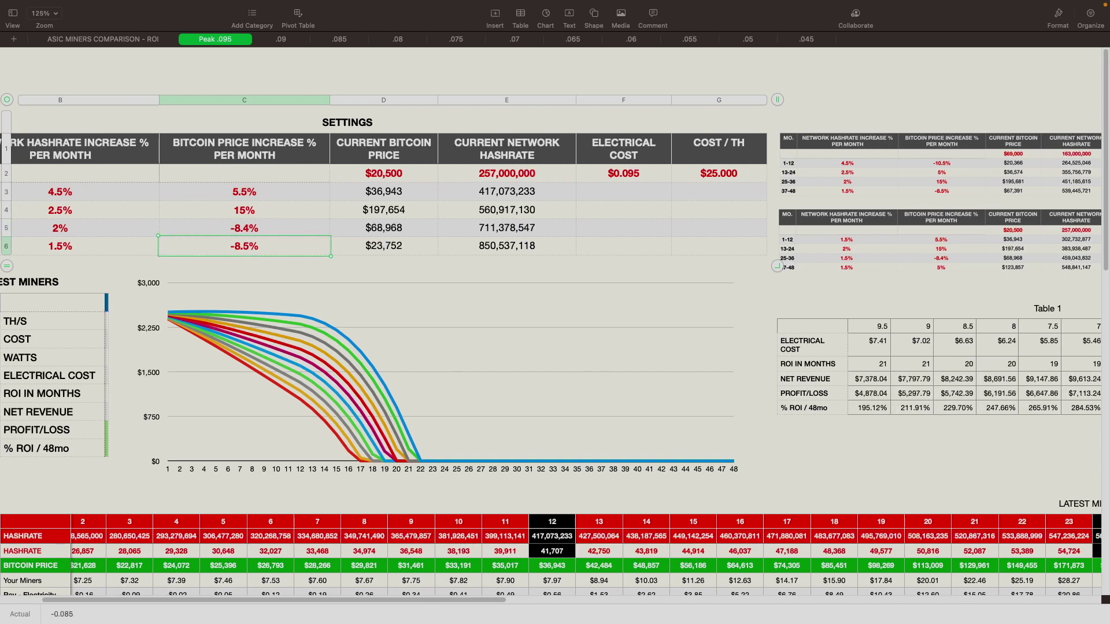
{"action": "type", "text": "5"}
{"action": "key", "text": "Return"}
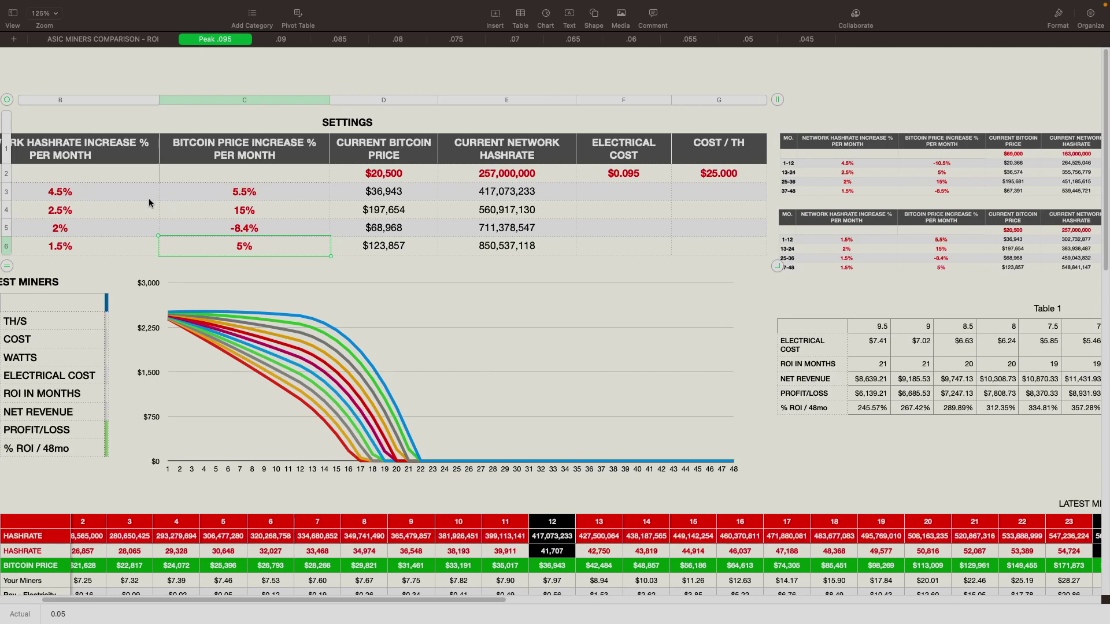
Step: Set hashrate growth in B3:B6 to 1.5%, 2%, 1.5% and 1.5%
{"action": "left_click", "coordinate": [149, 196]}
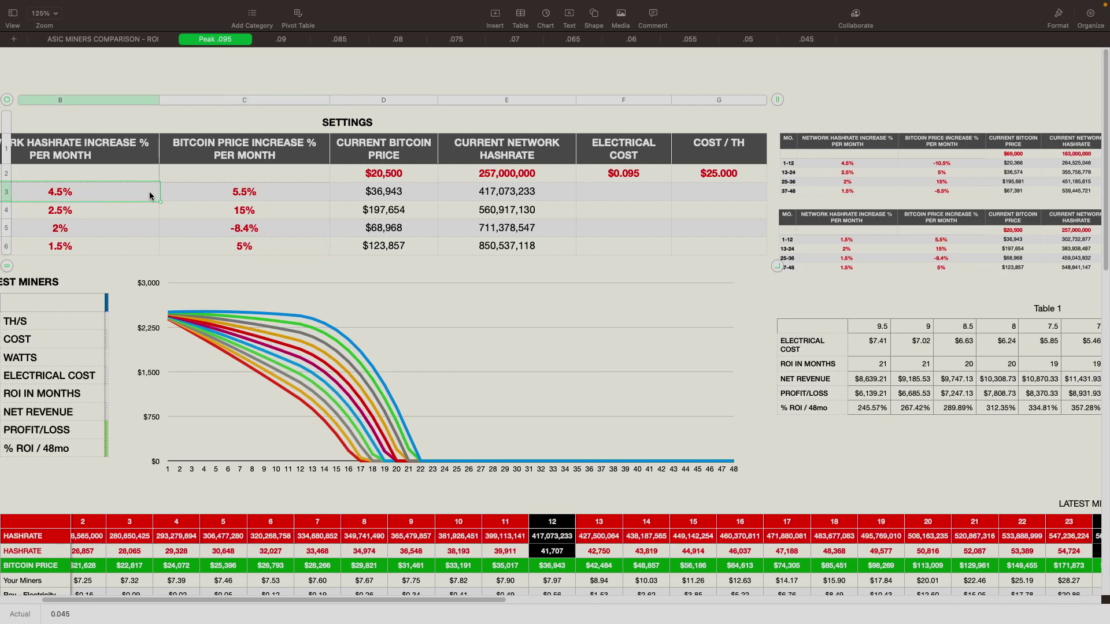
{"action": "type", "text": "1.4"}
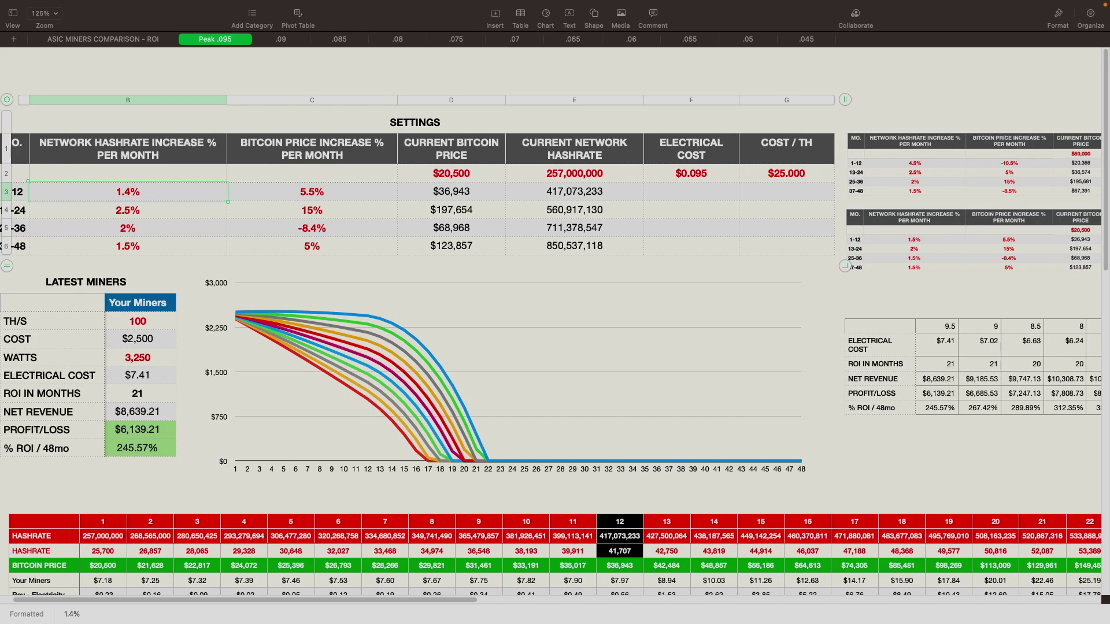
{"action": "key", "text": "BackSpace"}
{"action": "type", "text": "5"}
{"action": "key", "text": "Return"}
{"action": "type", "text": "2"}
{"action": "key", "text": "Return"}
{"action": "type", "text": "1.5"}
{"action": "key", "text": "Return"}
{"action": "type", "text": "1.5"}
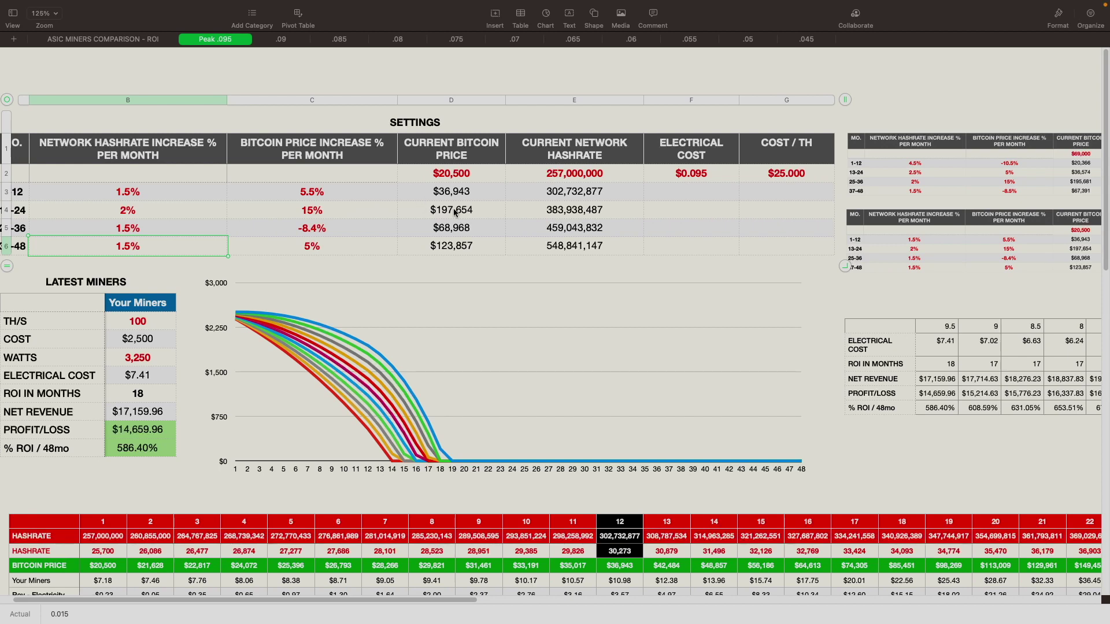
{"action": "scroll", "coordinate": [402, 214], "scroll_direction": "left", "scroll_amount": 2}
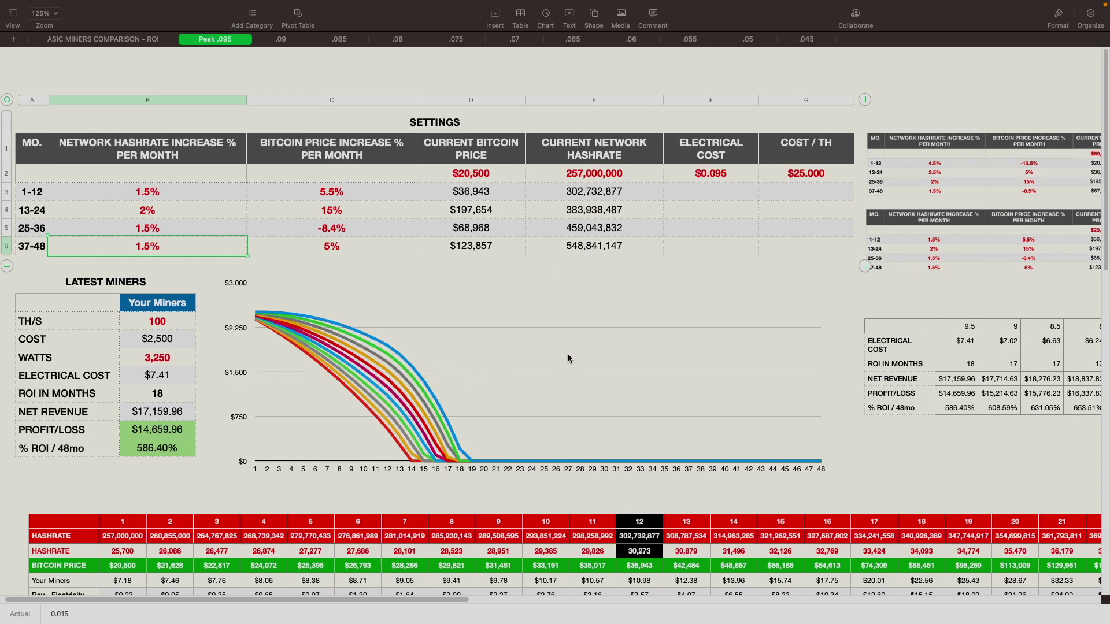
{"action": "scroll", "coordinate": [470, 343], "scroll_direction": "right", "scroll_amount": 10}
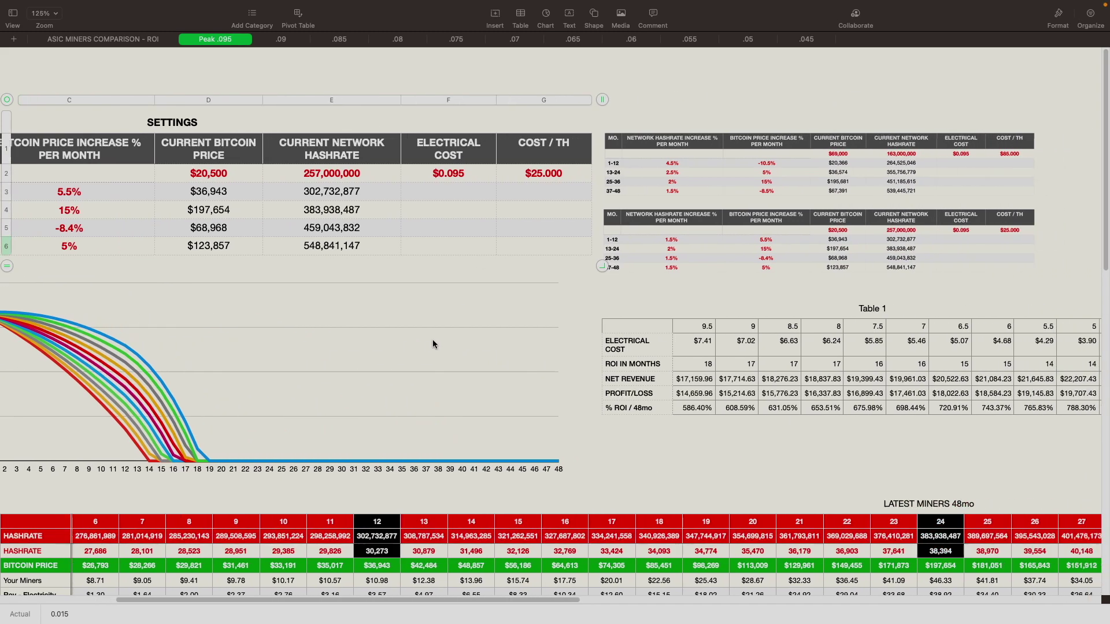
{"action": "scroll", "coordinate": [433, 344], "scroll_direction": "right", "scroll_amount": 1}
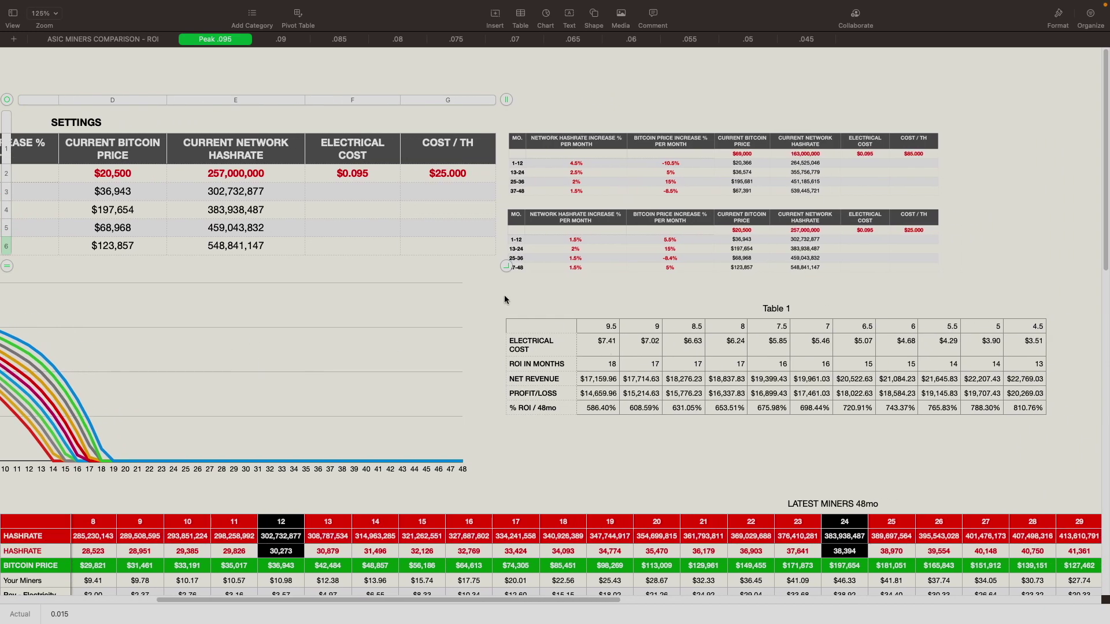
{"action": "scroll", "coordinate": [544, 421], "scroll_direction": "right", "scroll_amount": 3}
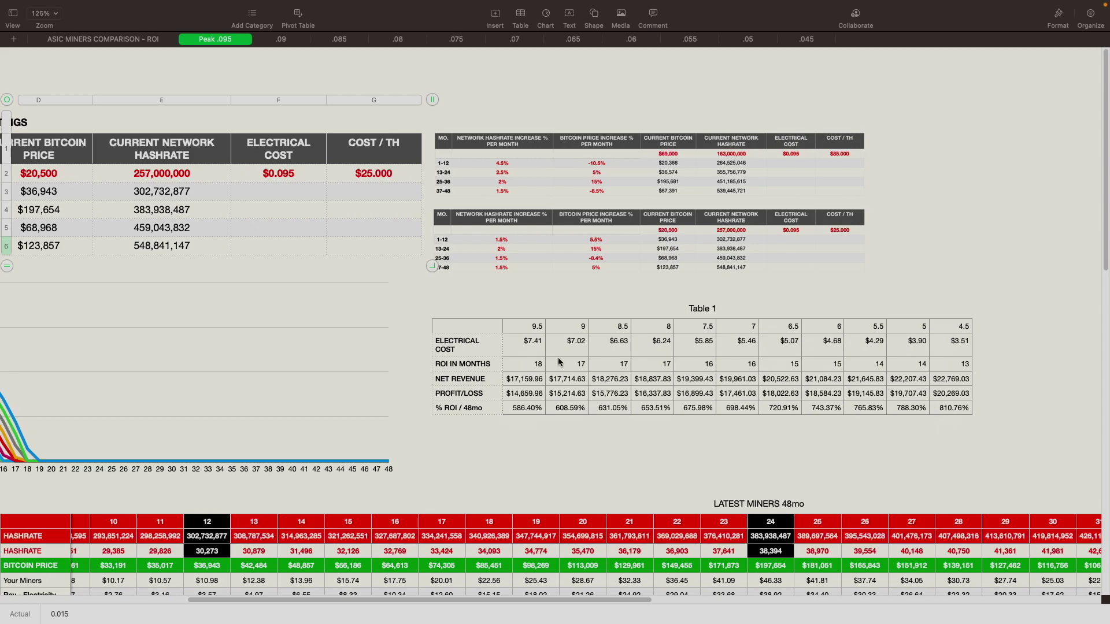
{"action": "scroll", "coordinate": [347, 356], "scroll_direction": "left", "scroll_amount": 5}
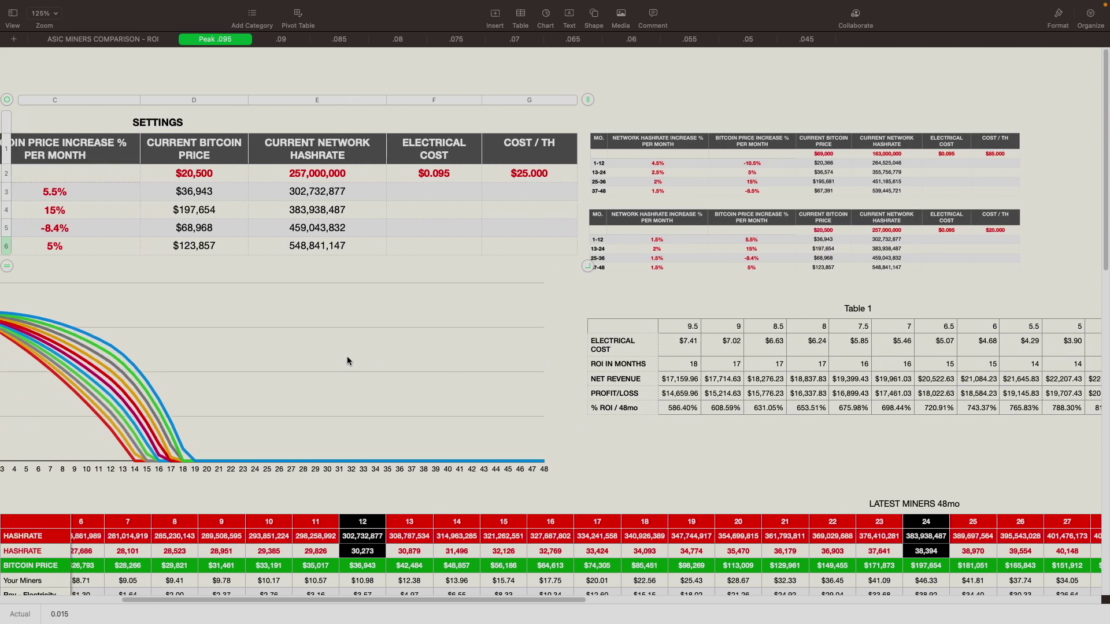
{"action": "scroll", "coordinate": [347, 357], "scroll_direction": "left", "scroll_amount": 5}
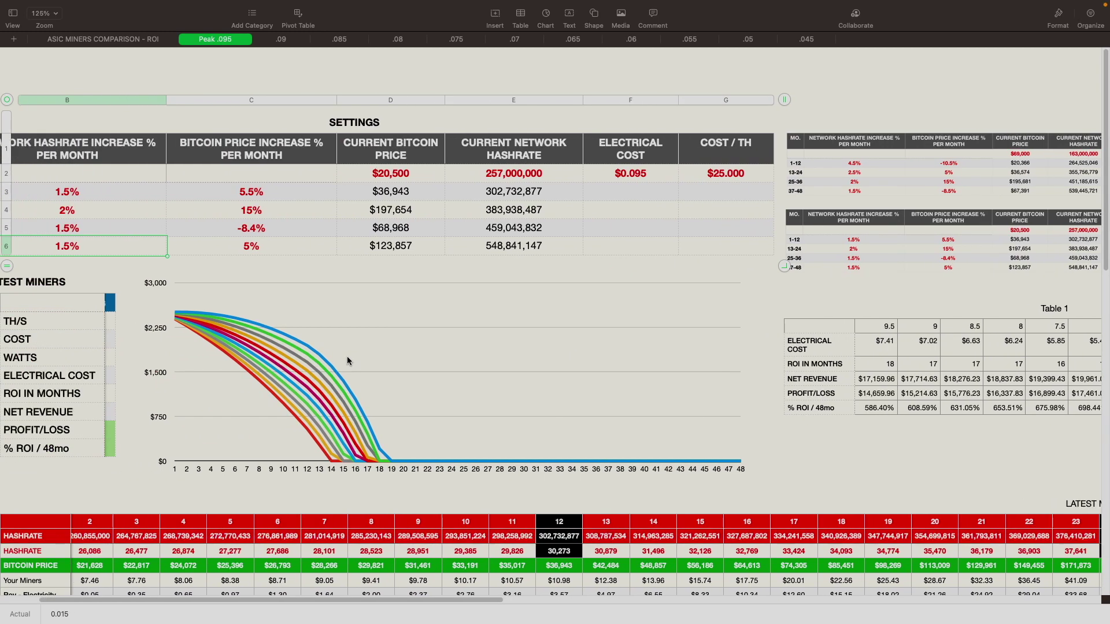
{"action": "scroll", "coordinate": [348, 360], "scroll_direction": "left", "scroll_amount": 2}
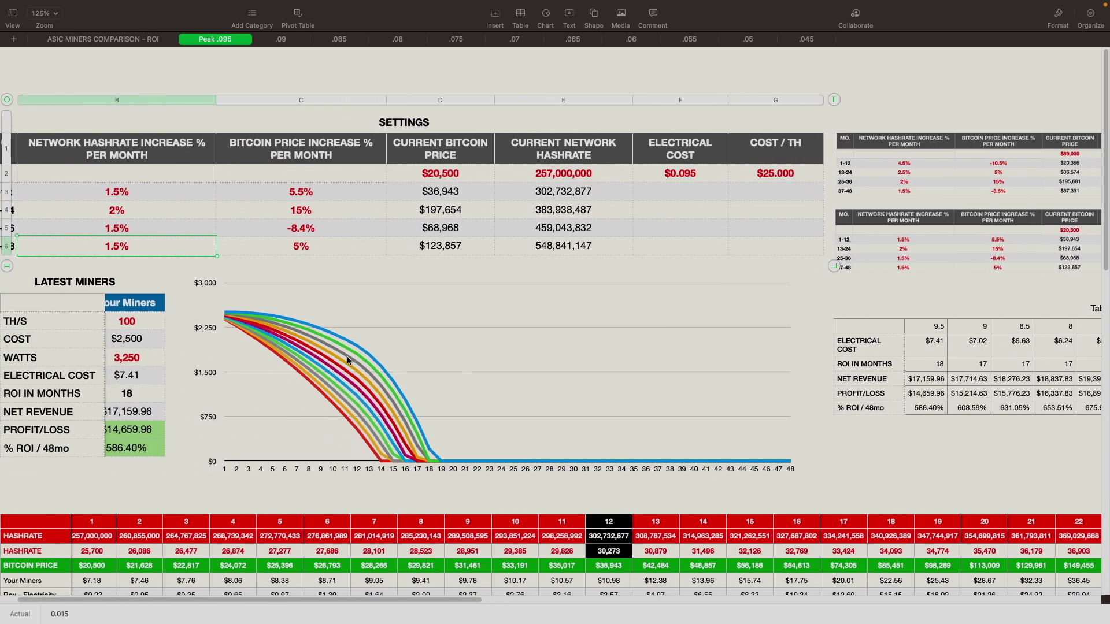
{"action": "scroll", "coordinate": [347, 360], "scroll_direction": "left", "scroll_amount": 1}
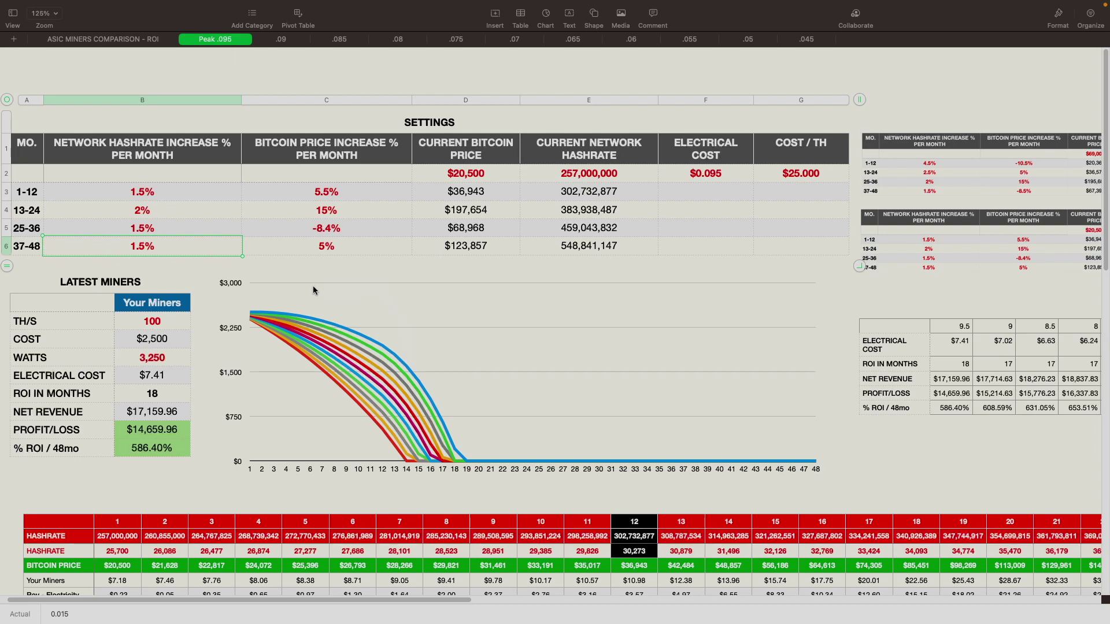
Step: Enter 15.5 as the cost per TH in G2, bringing the miner cost to $1,550
{"action": "left_click", "coordinate": [798, 173]}
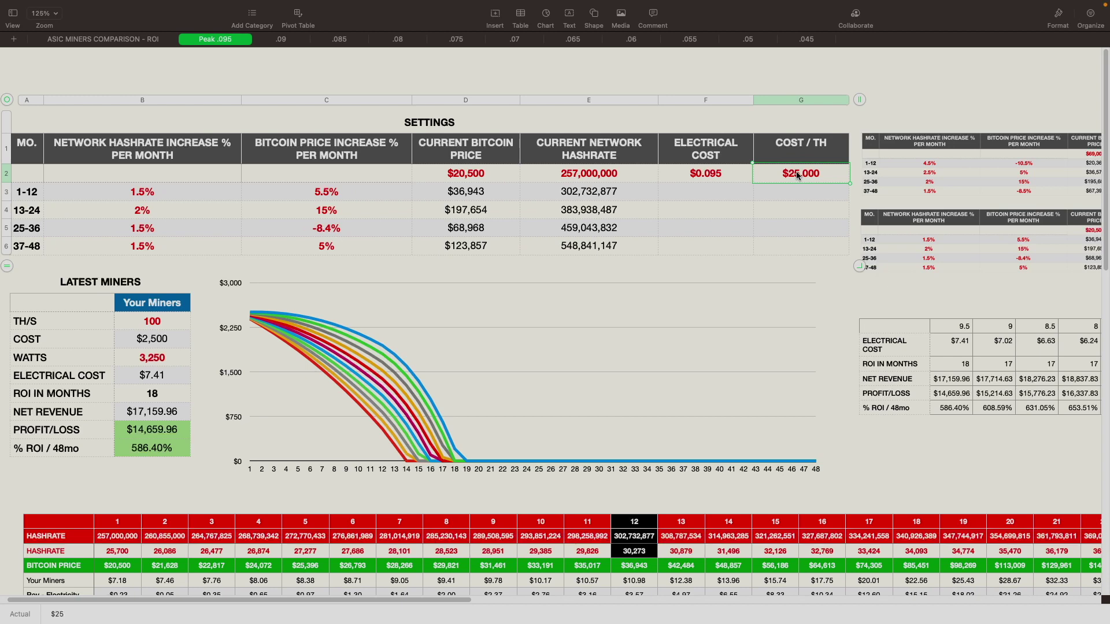
{"action": "type", "text": "15.5"}
{"action": "key", "text": "Return"}
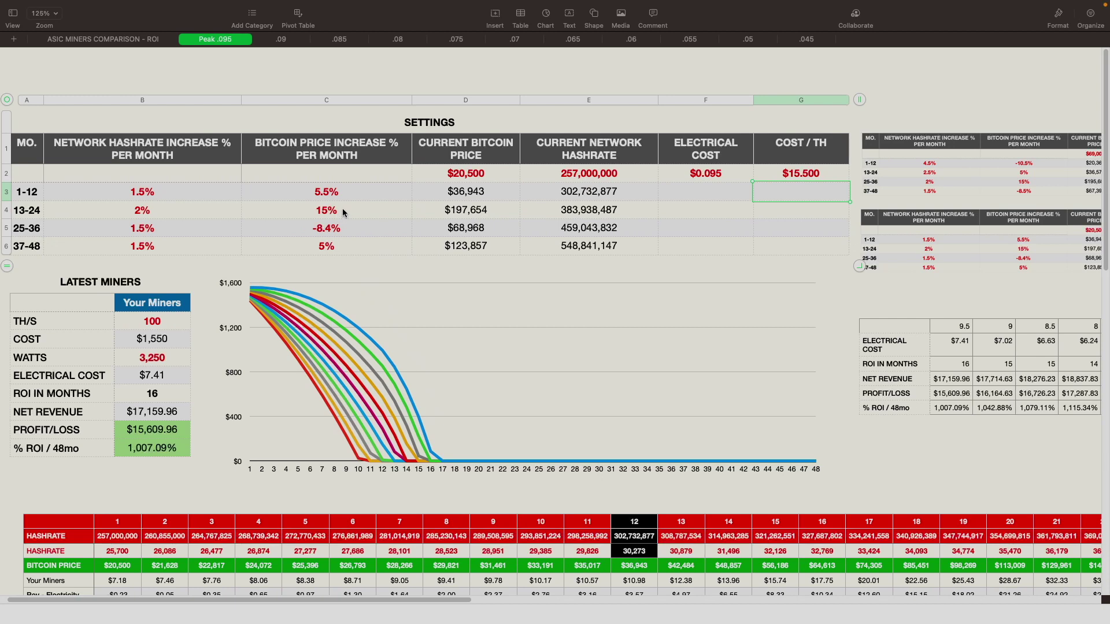
Step: Set price growth to 5% for months 13-24 in C4 and 0% for months 1-12 in C3
{"action": "left_click", "coordinate": [327, 213]}
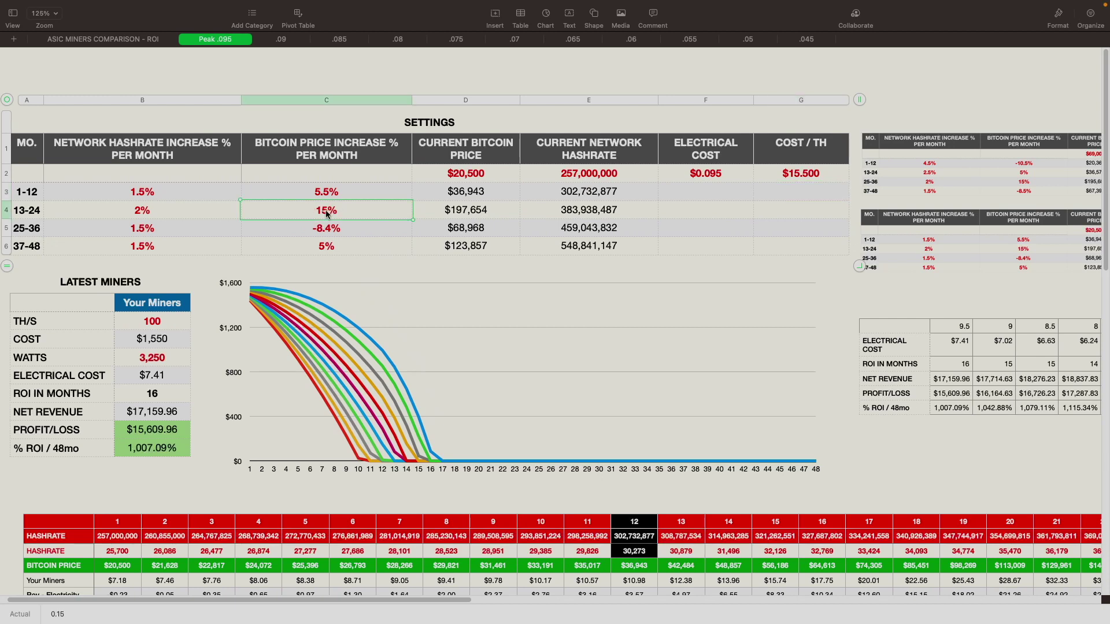
{"action": "type", "text": "5"}
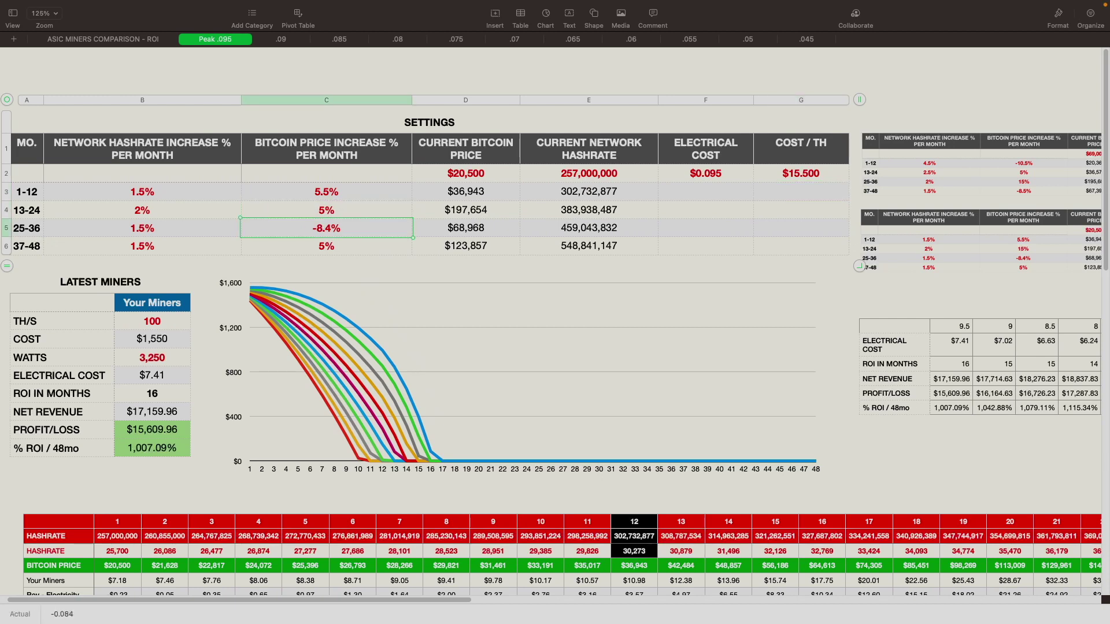
{"action": "key", "text": "Return"}
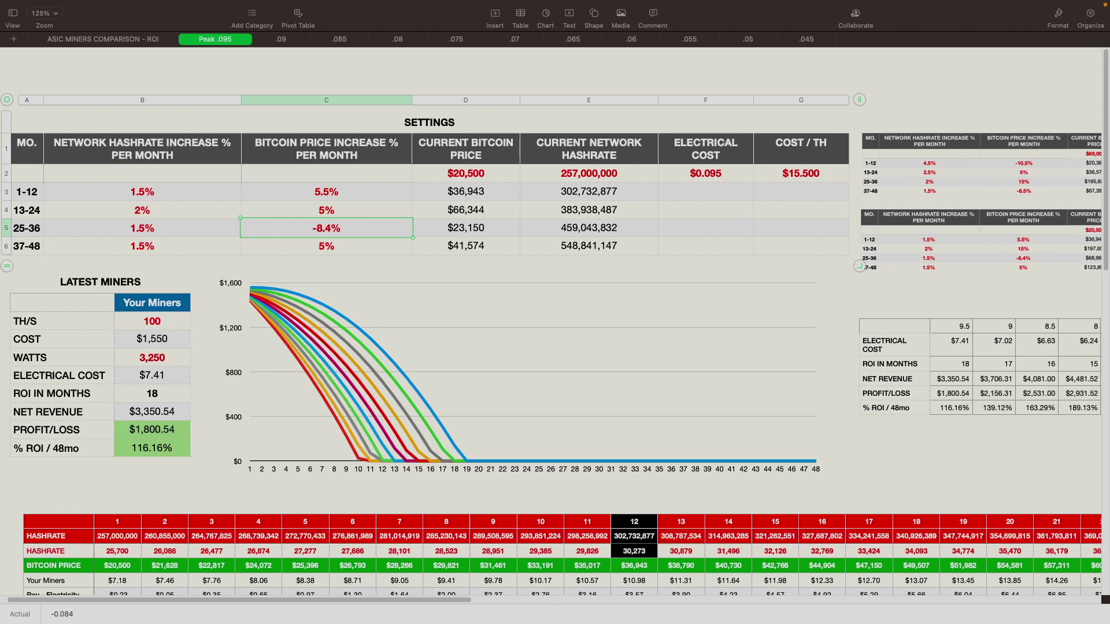
{"action": "left_click", "coordinate": [332, 195]}
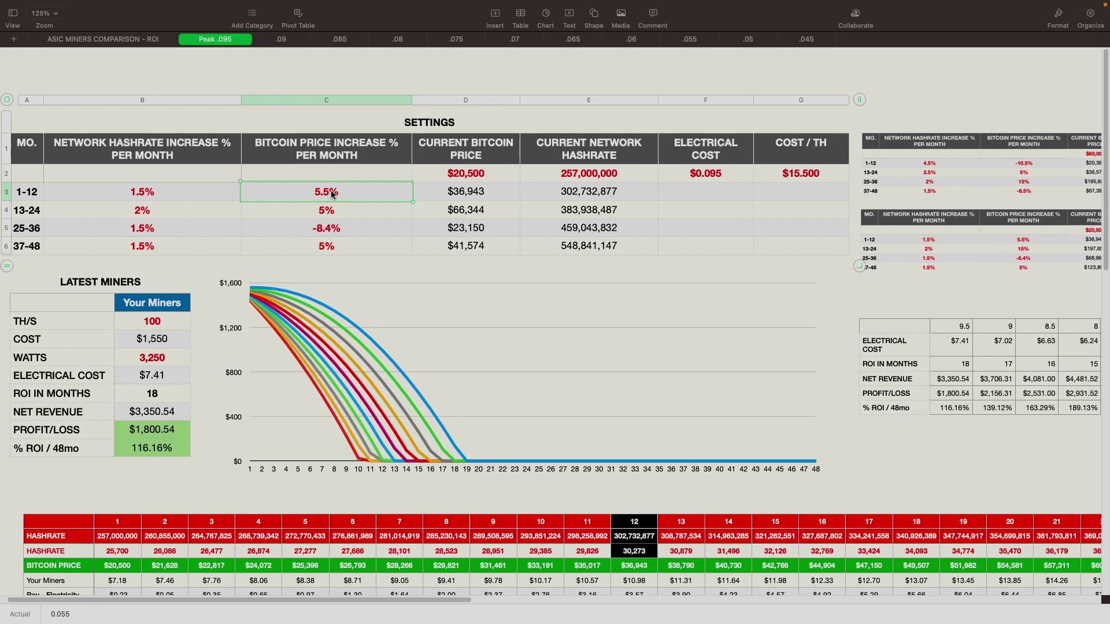
{"action": "type", "text": "0"}
{"action": "key", "text": "Return"}
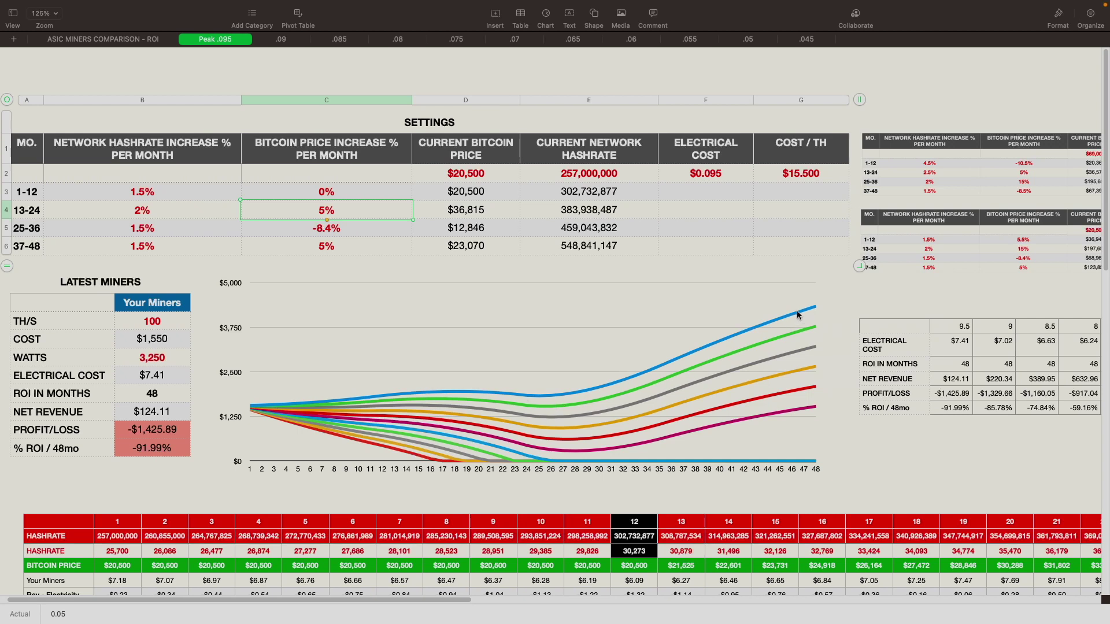
Step: Restore price growth to 15% in C4 and 5.5% in C3
{"action": "left_click", "coordinate": [321, 211]}
{"action": "type", "text": "1"}
{"action": "key", "text": "Return"}
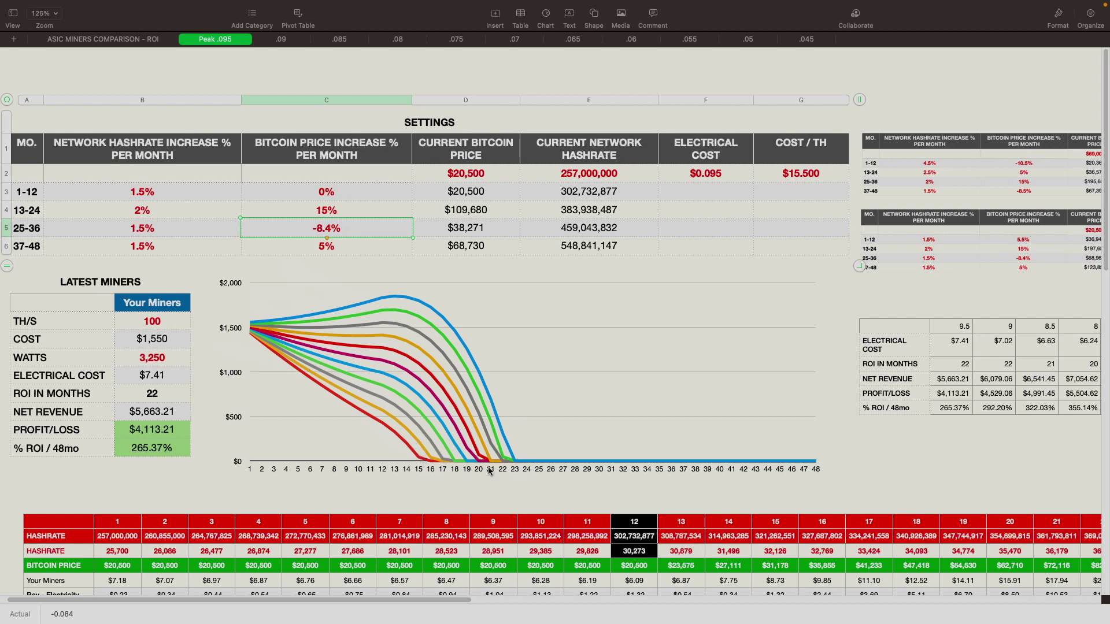
{"action": "left_click", "coordinate": [343, 196]}
{"action": "type", "text": "5.5"}
{"action": "key", "text": "Return"}
{"action": "key", "text": "Return"}
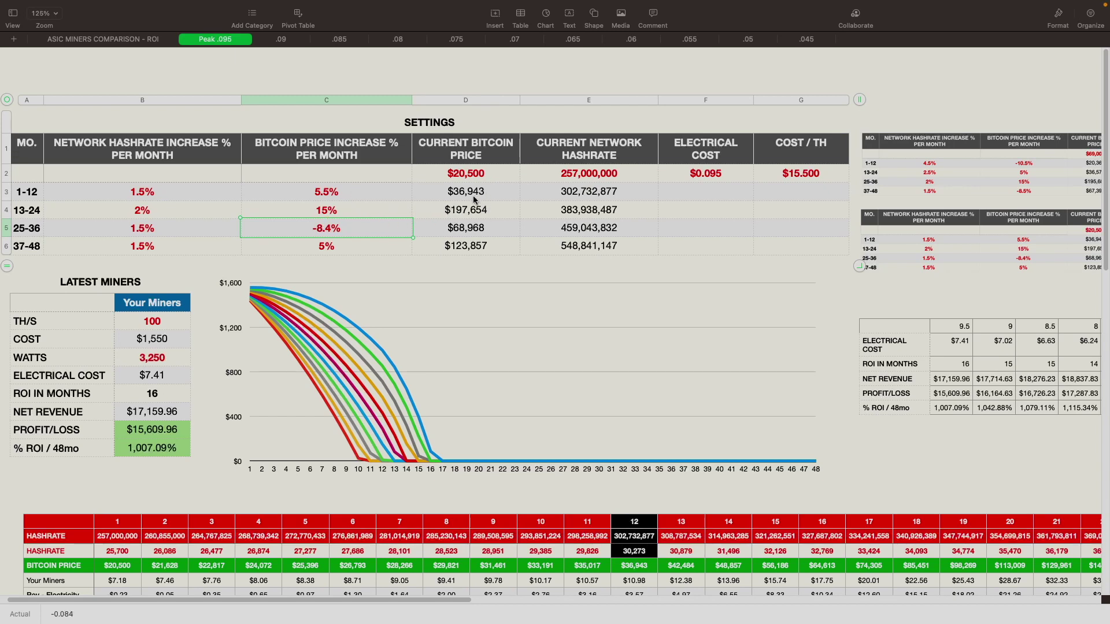
Step: Scroll down to the lower comparison payback charts showing the 34-month payback and 71.05% ROI
{"action": "scroll", "coordinate": [497, 352], "scroll_direction": "down", "scroll_amount": 15}
{"action": "scroll", "coordinate": [495, 362], "scroll_direction": "down", "scroll_amount": 5}
{"action": "scroll", "coordinate": [494, 364], "scroll_direction": "up", "scroll_amount": 3}
{"action": "scroll", "coordinate": [494, 366], "scroll_direction": "down", "scroll_amount": 1}
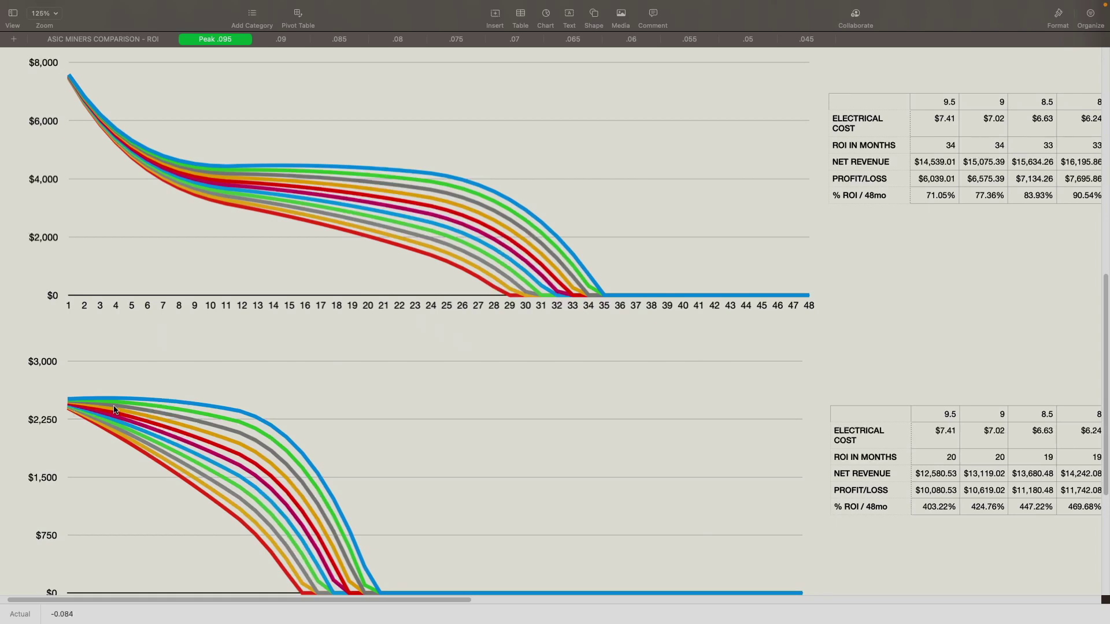
{"action": "scroll", "coordinate": [344, 411], "scroll_direction": "down", "scroll_amount": 2}
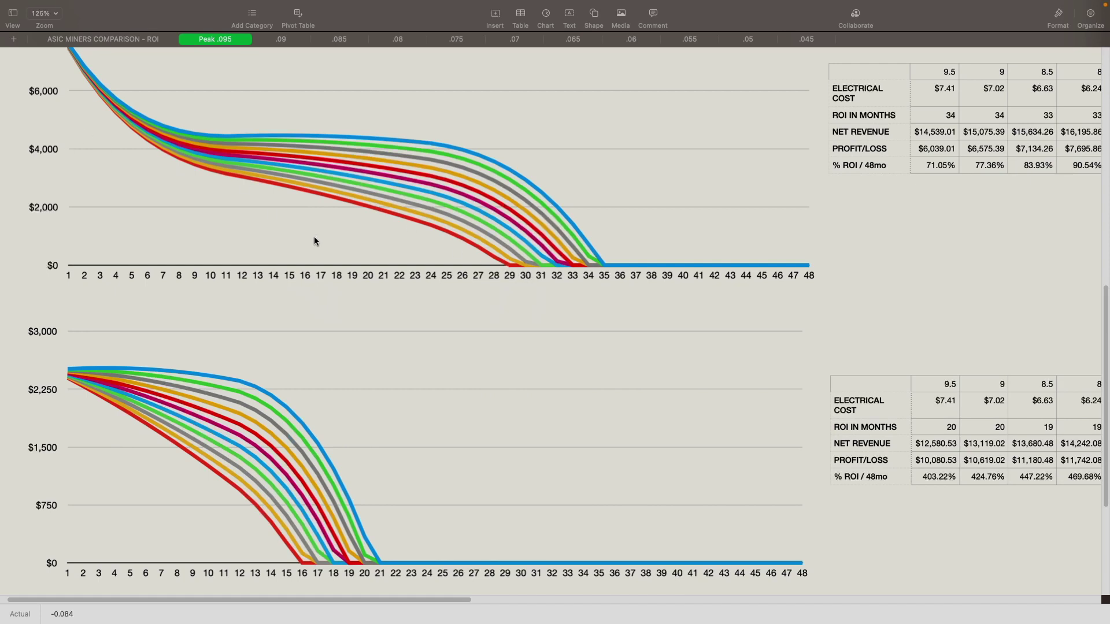
{"action": "scroll", "coordinate": [425, 301], "scroll_direction": "down", "scroll_amount": 2}
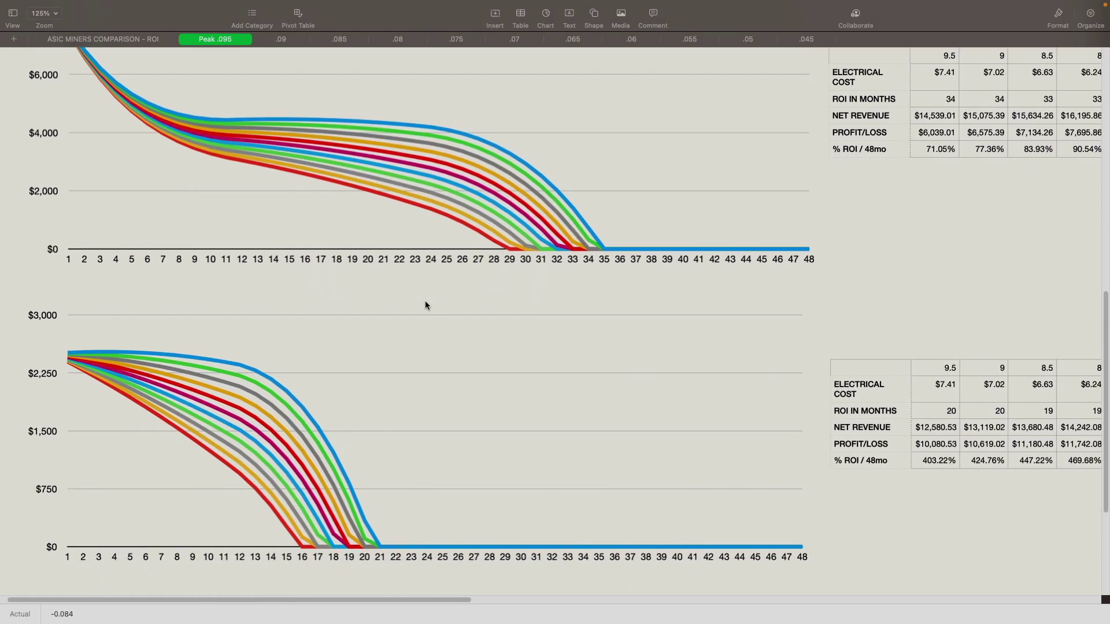
{"action": "scroll", "coordinate": [395, 301], "scroll_direction": "up", "scroll_amount": 5}
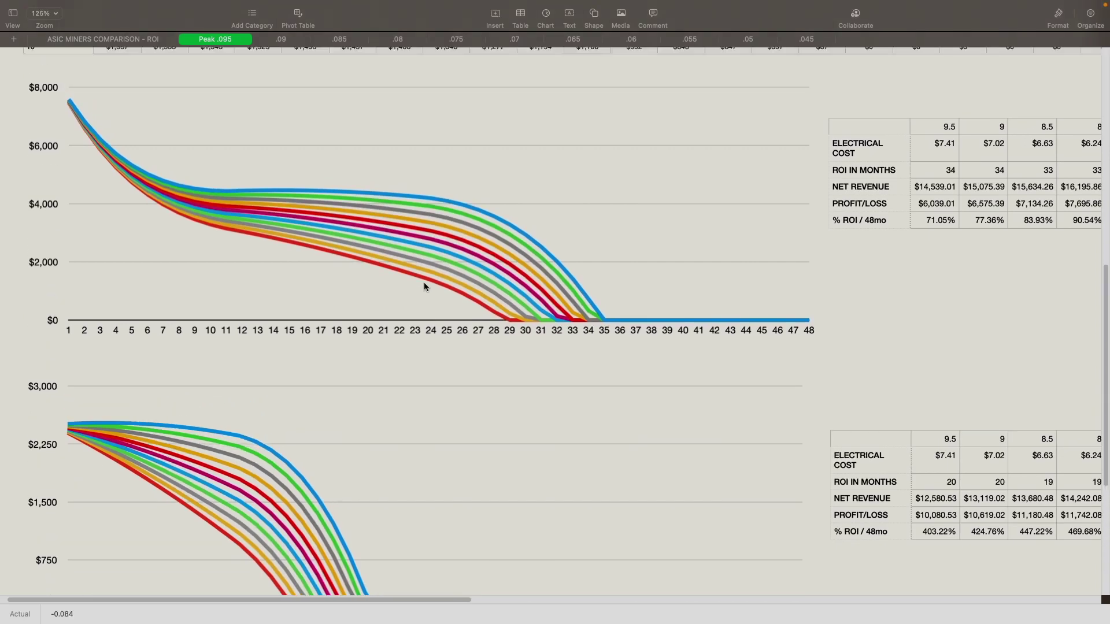
{"action": "scroll", "coordinate": [425, 287], "scroll_direction": "up", "scroll_amount": 9}
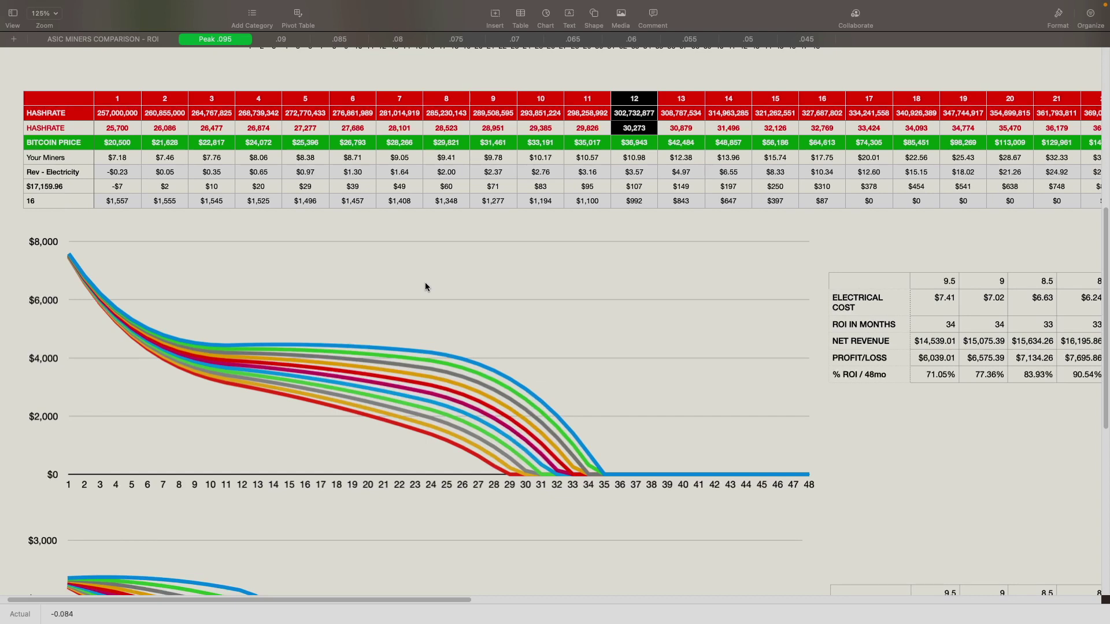
Step: Scroll back up to the SETTINGS table, LATEST MINERS block and main payback chart
{"action": "scroll", "coordinate": [540, 289], "scroll_direction": "up", "scroll_amount": 10}
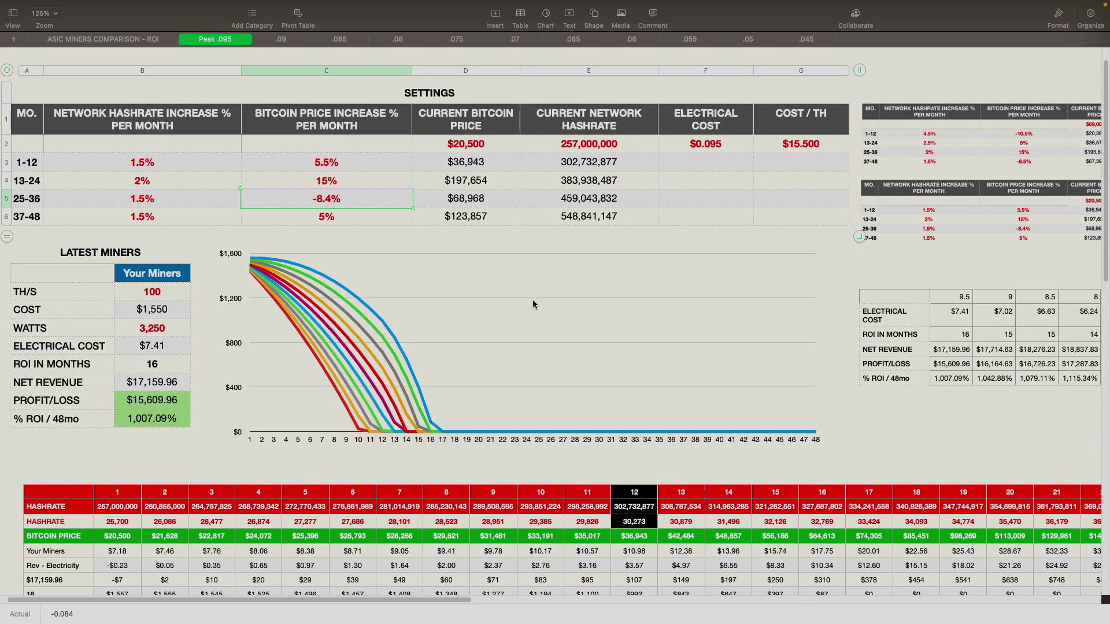
{"action": "scroll", "coordinate": [532, 304], "scroll_direction": "up", "scroll_amount": 1}
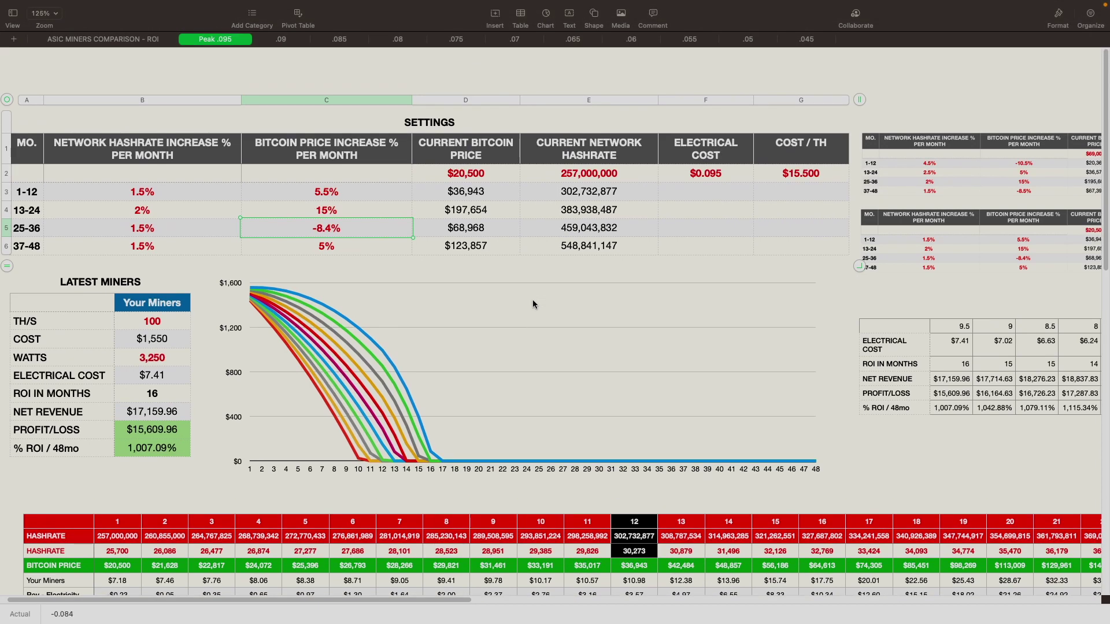